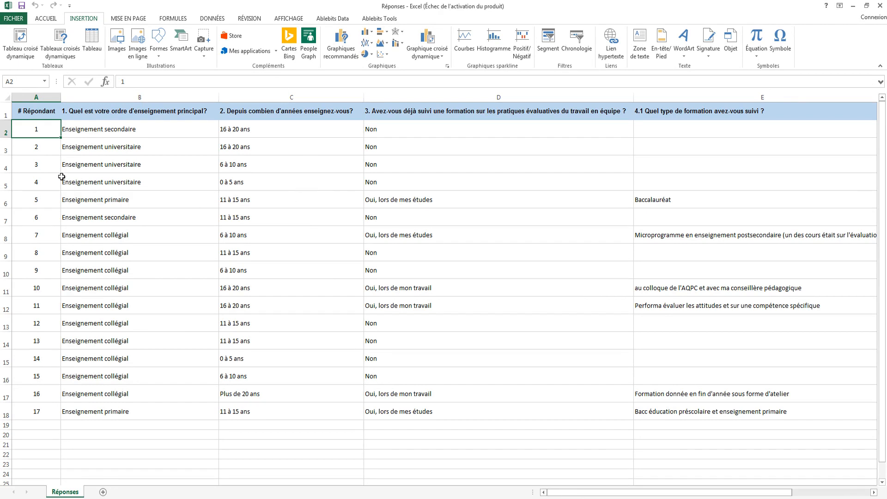
# Examine how the survey sheet is organised, with one respondent per row and one question per column.
pyautogui.click(6, 130)
pyautogui.click(6, 146)
pyautogui.click(6, 163)
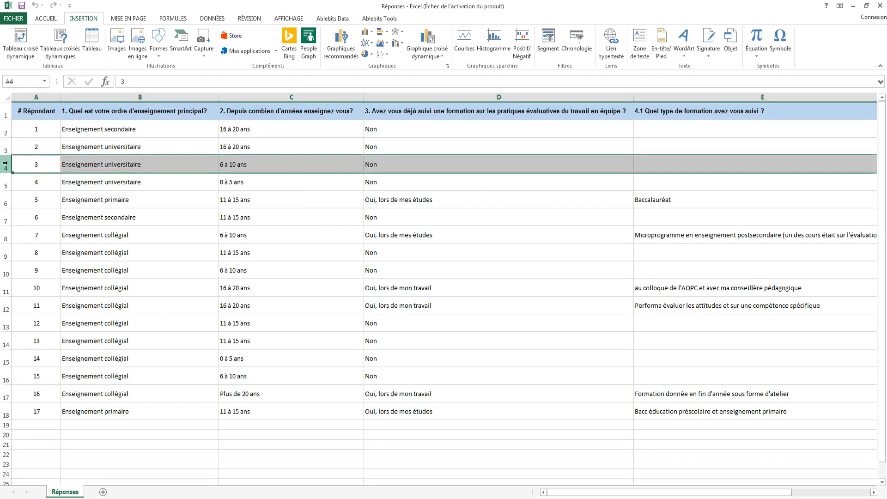
pyautogui.click(6, 182)
pyautogui.click(210, 98)
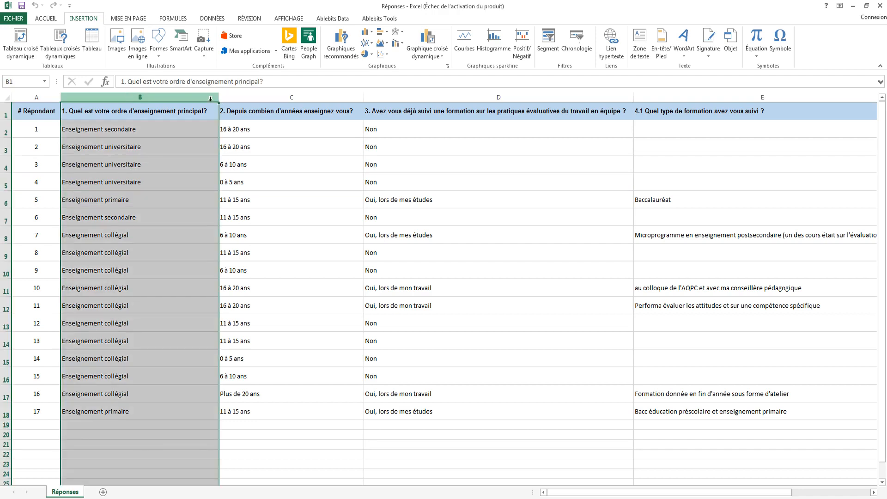
pyautogui.click(234, 97)
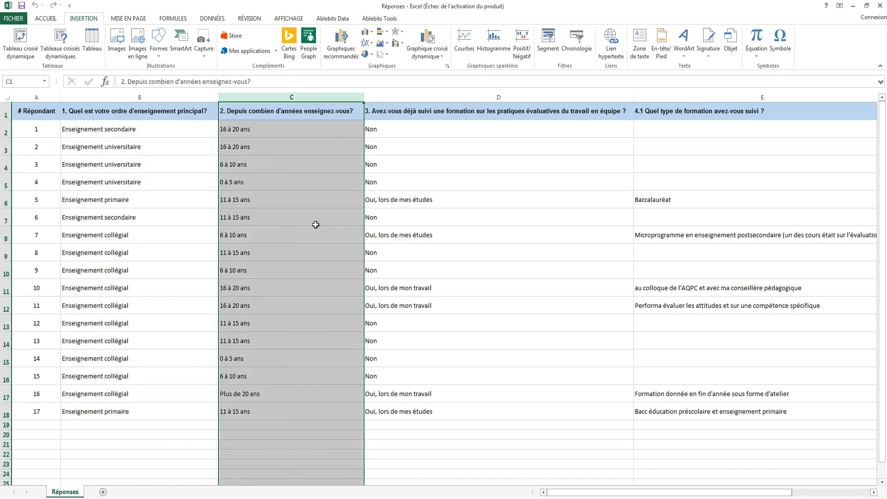
pyautogui.click(391, 148)
pyautogui.click(394, 197)
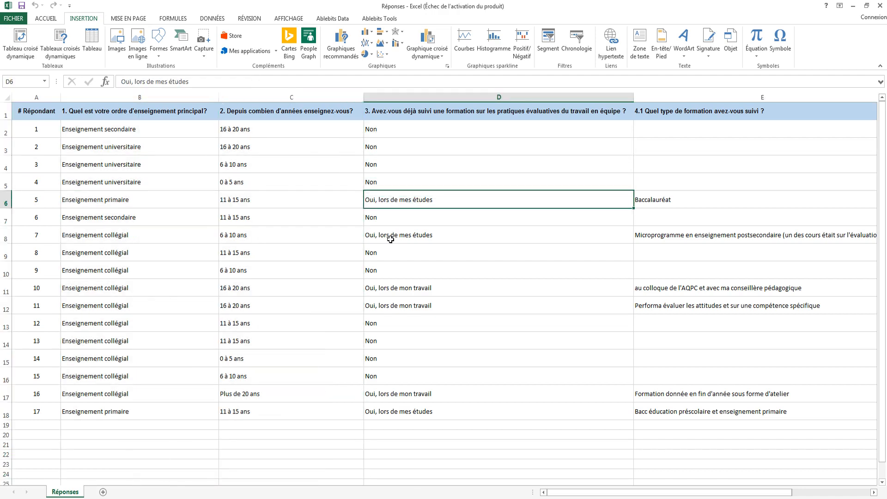
pyautogui.click(248, 203)
pyautogui.click(249, 218)
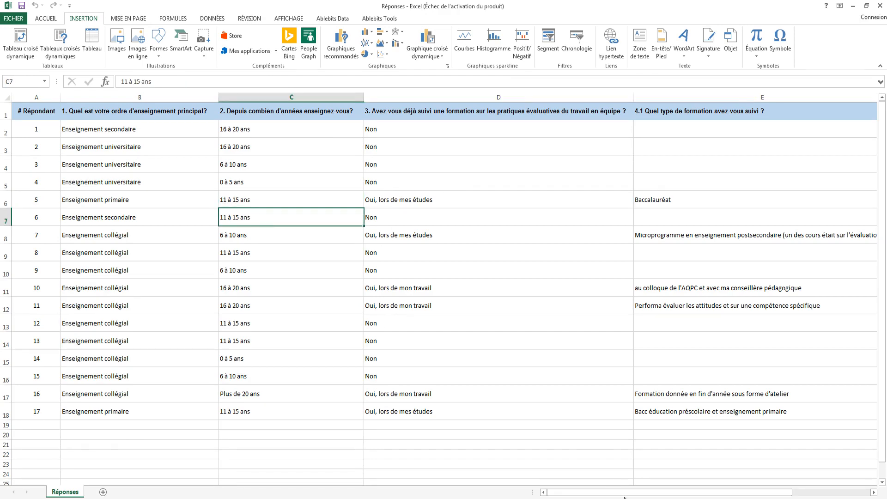
# Examine the open-ended answers to question 5 about evaluated team activities in column G.
pyautogui.moveTo(623, 495); pyautogui.dragTo(671, 495)
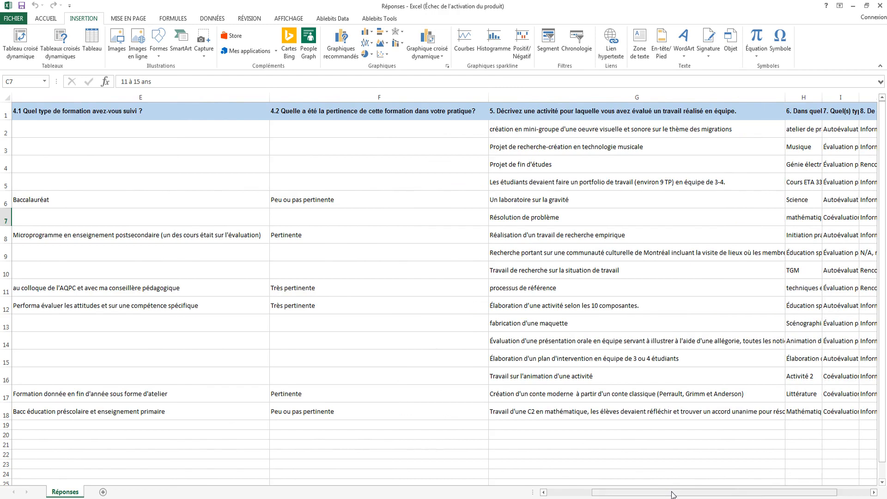
pyautogui.click(534, 111)
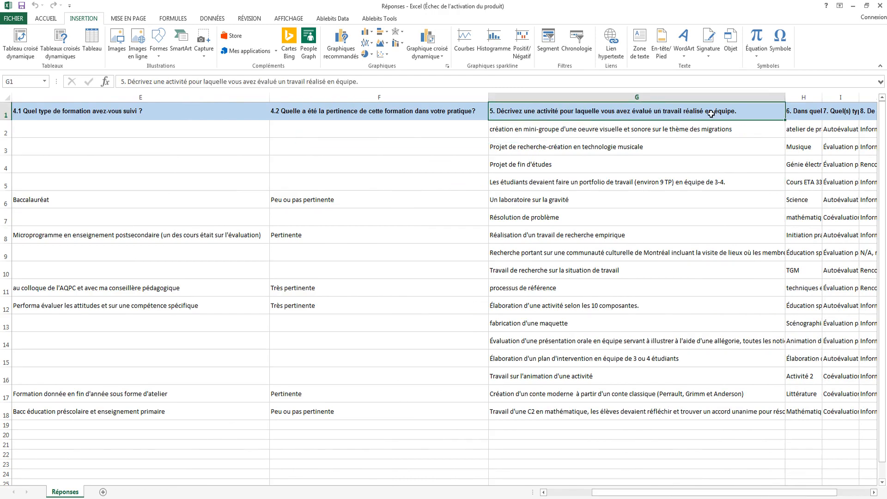
pyautogui.click(638, 130)
pyautogui.click(631, 146)
pyautogui.click(624, 169)
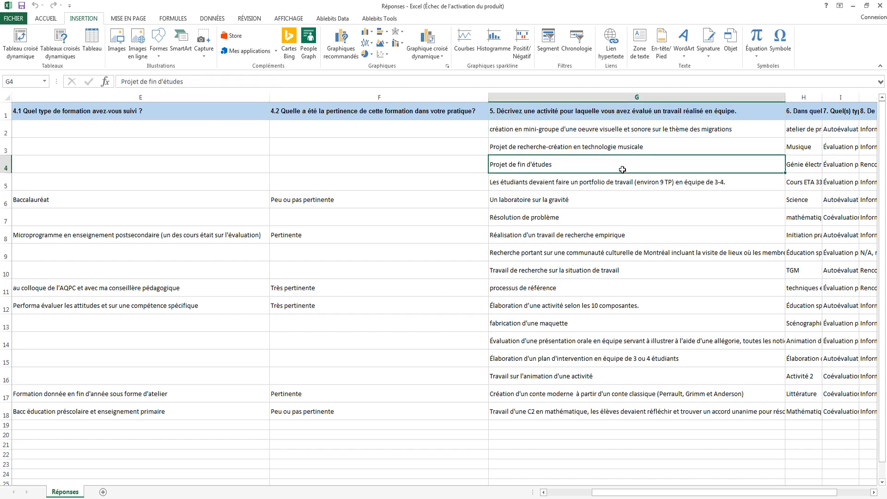
# Review the closed-ended answers on years of teaching in column C and main teaching level in column B.
pyautogui.moveTo(626, 497); pyautogui.dragTo(589, 498)
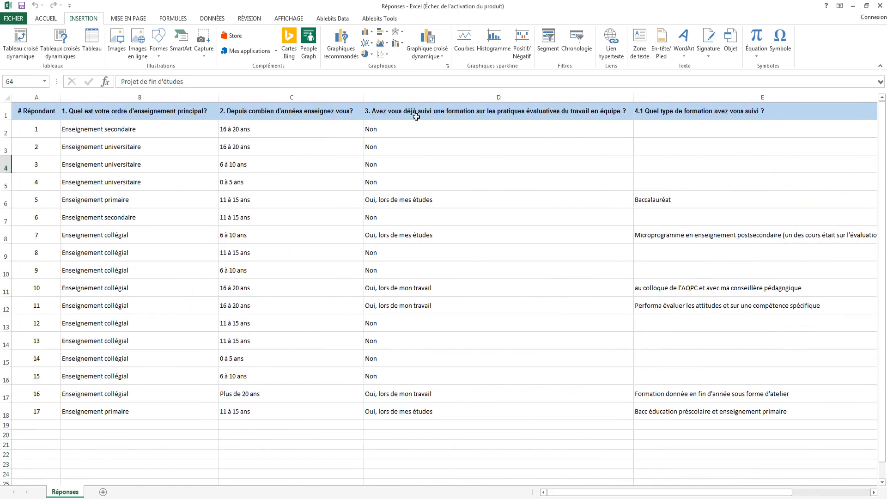
pyautogui.click(238, 133)
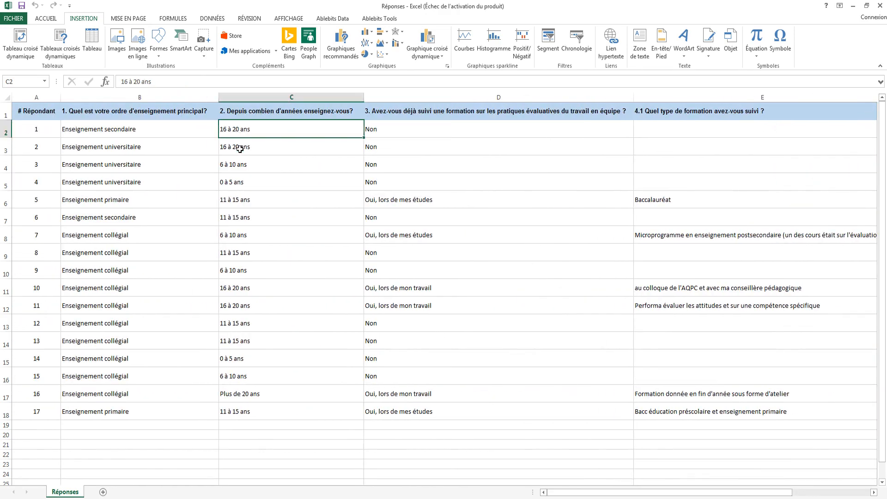
pyautogui.click(238, 147)
pyautogui.click(240, 166)
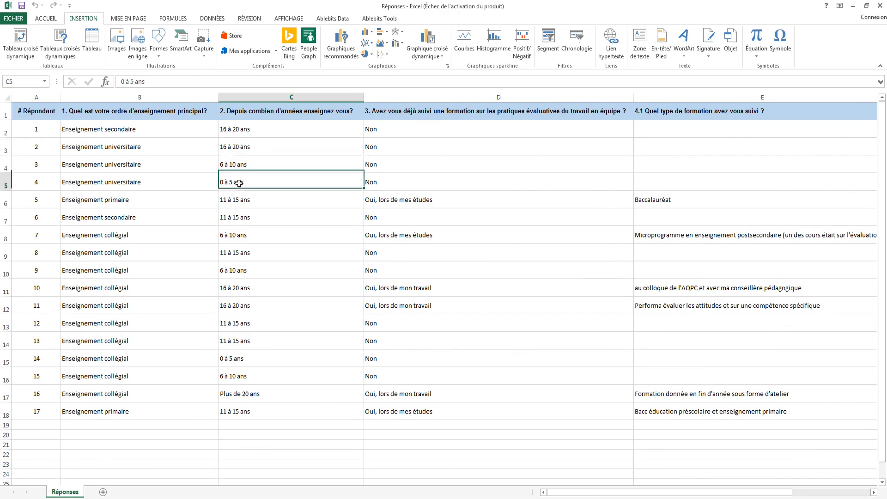
pyautogui.click(142, 133)
pyautogui.click(142, 146)
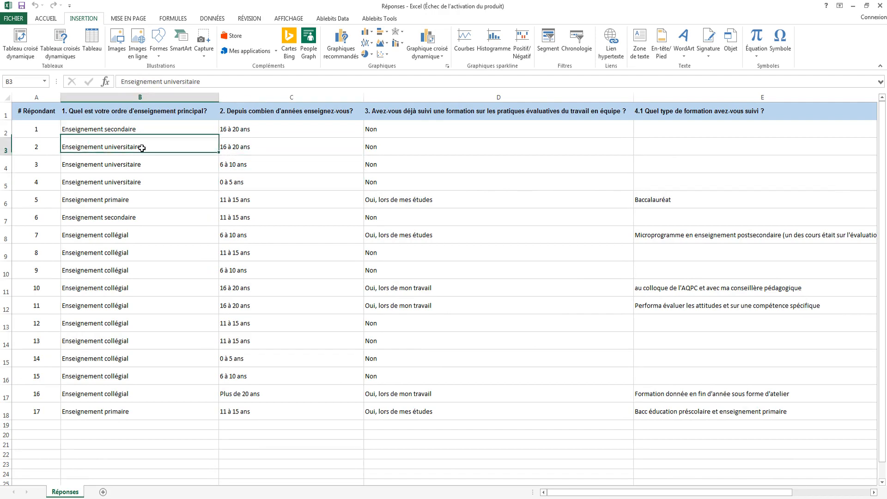
pyautogui.click(142, 165)
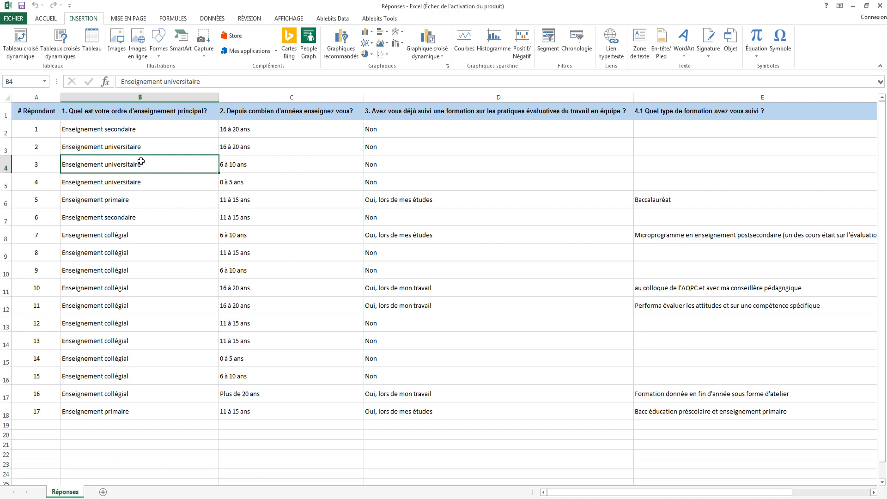
pyautogui.click(138, 113)
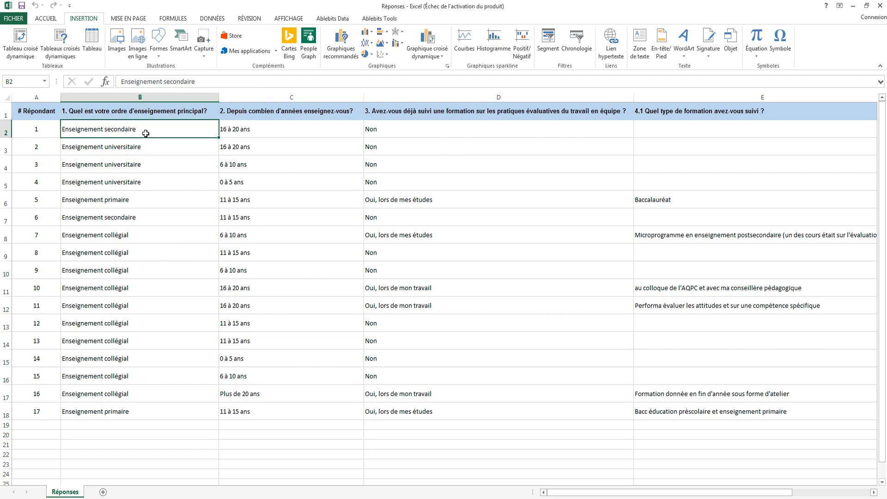
pyautogui.moveTo(145, 133); pyautogui.dragTo(151, 417)
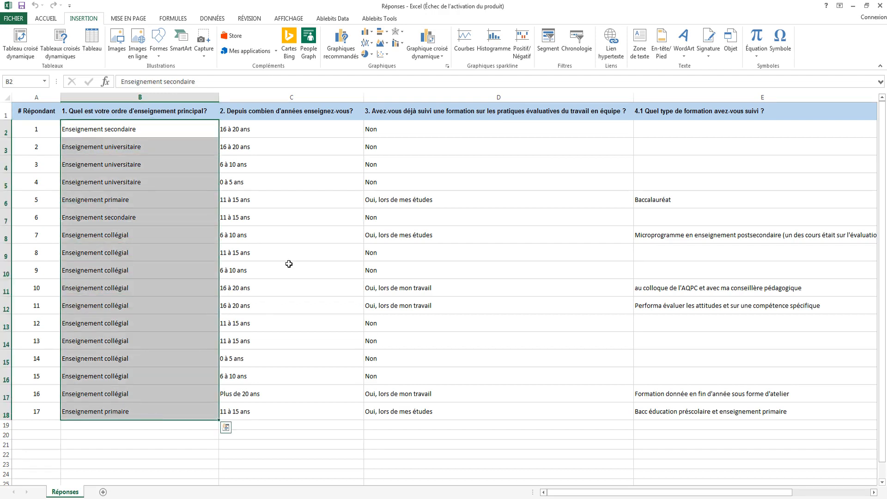
pyautogui.click(47, 133)
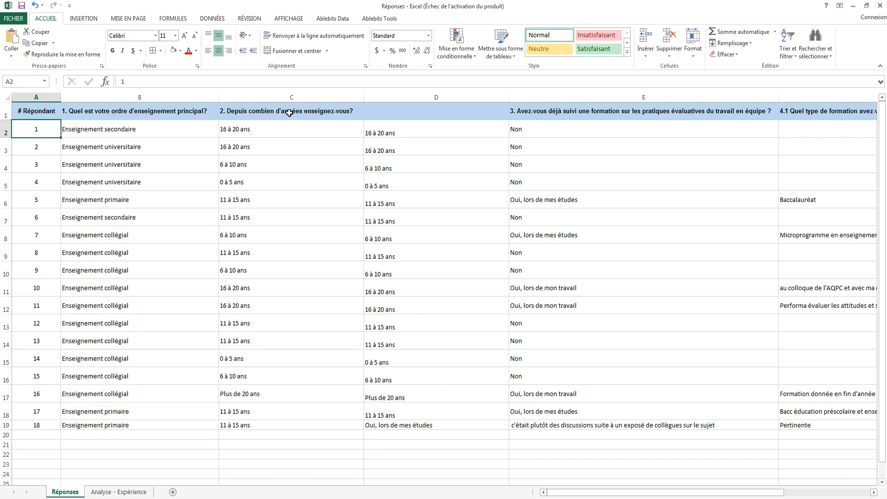
# Name the teaching-years answers in C2:C19 of the Réponses sheet "expérience".
pyautogui.click(289, 113)
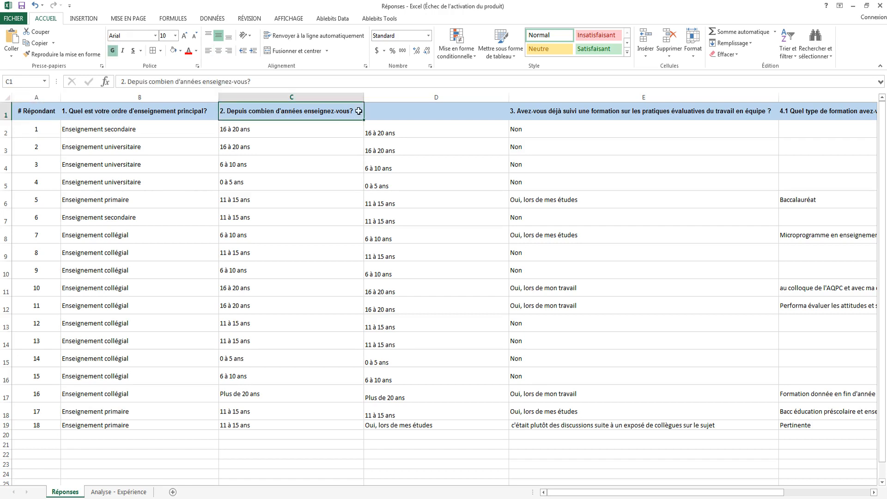
pyautogui.click(351, 97)
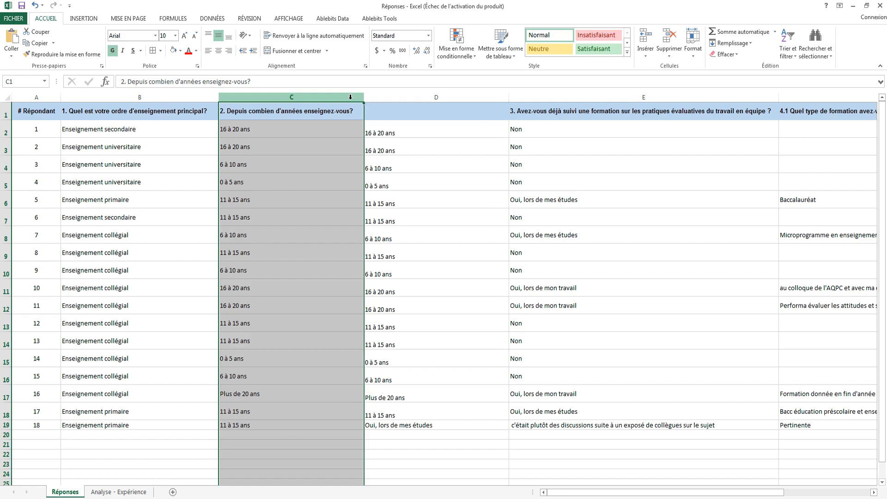
pyautogui.moveTo(294, 133); pyautogui.dragTo(292, 419)
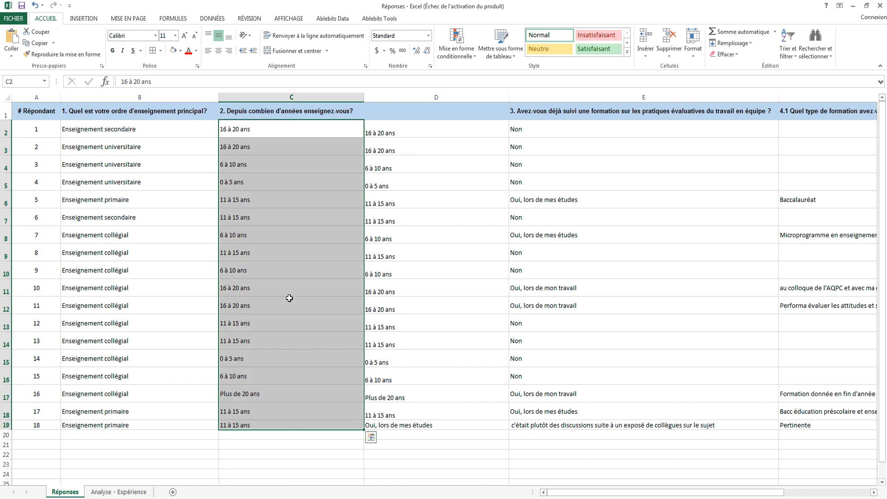
pyautogui.click(20, 82)
pyautogui.write('expérience')
# Switch to the Analyse - Expérience sheet and review its two columns and the listed experience categories.
pyautogui.click(119, 492)
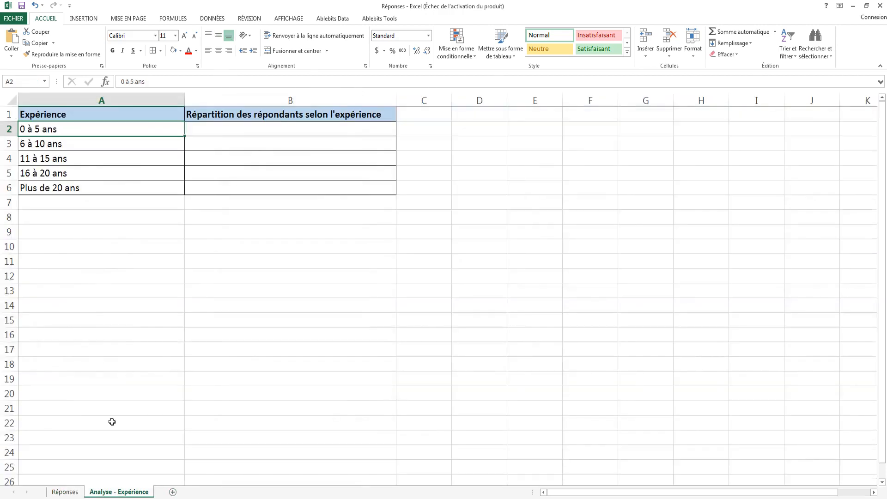
pyautogui.click(137, 100)
pyautogui.click(216, 99)
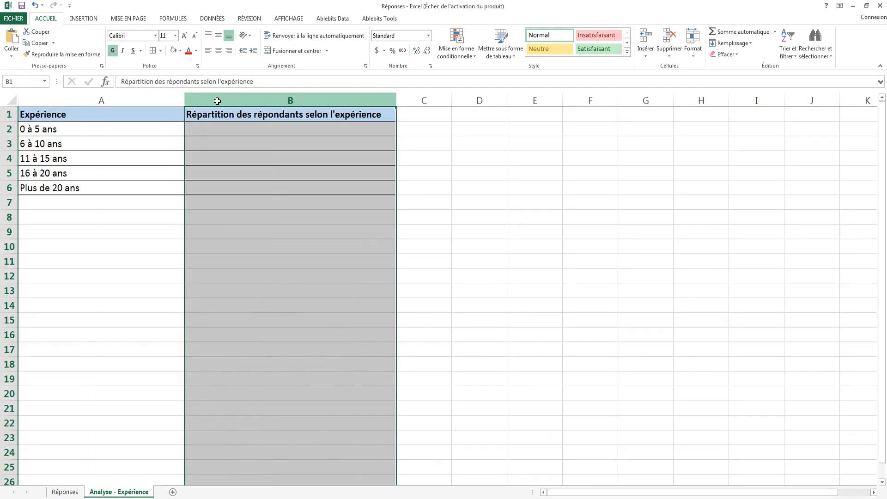
pyautogui.click(157, 98)
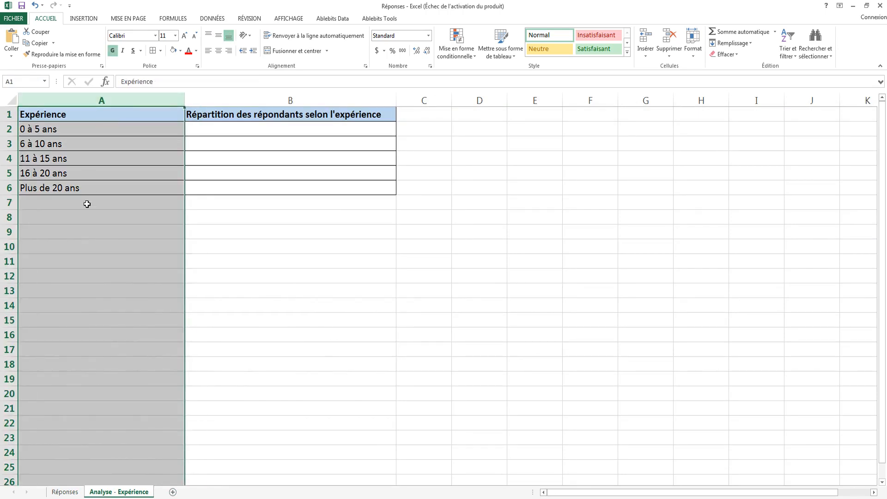
pyautogui.click(79, 134)
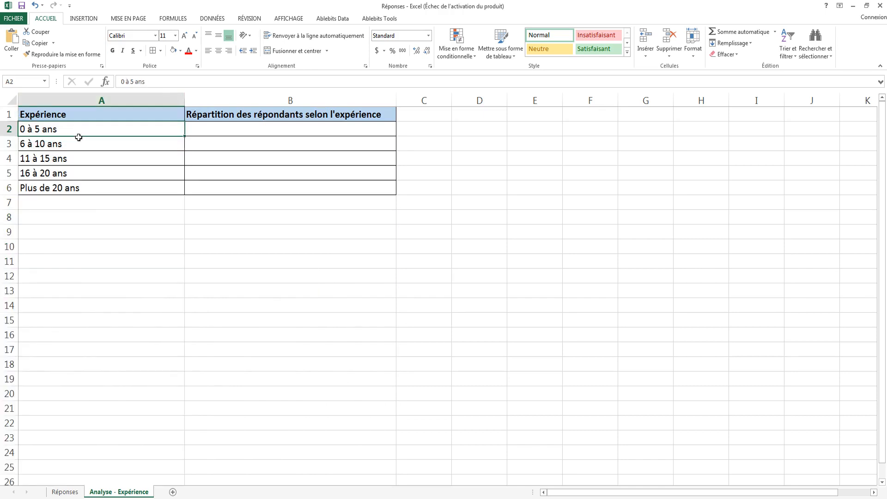
pyautogui.click(75, 145)
pyautogui.click(74, 158)
pyautogui.click(72, 173)
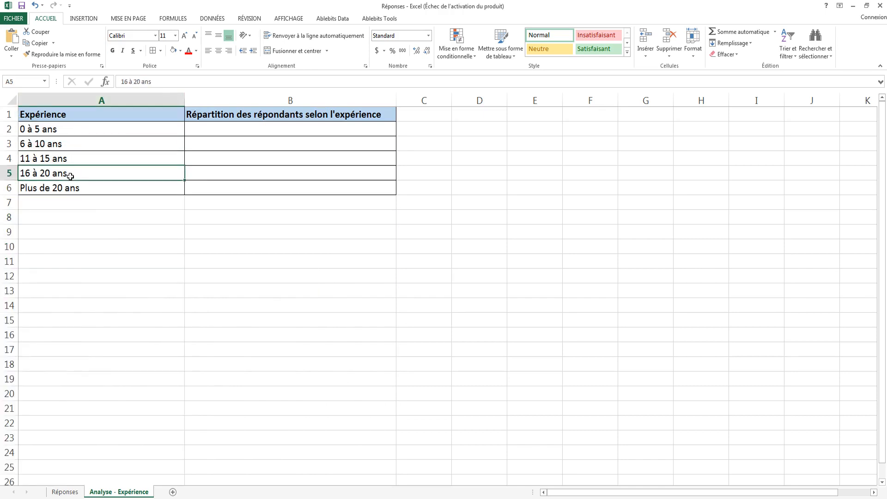
pyautogui.click(71, 187)
# Format the respondent distribution cells B2:B6 as percentages.
pyautogui.click(213, 131)
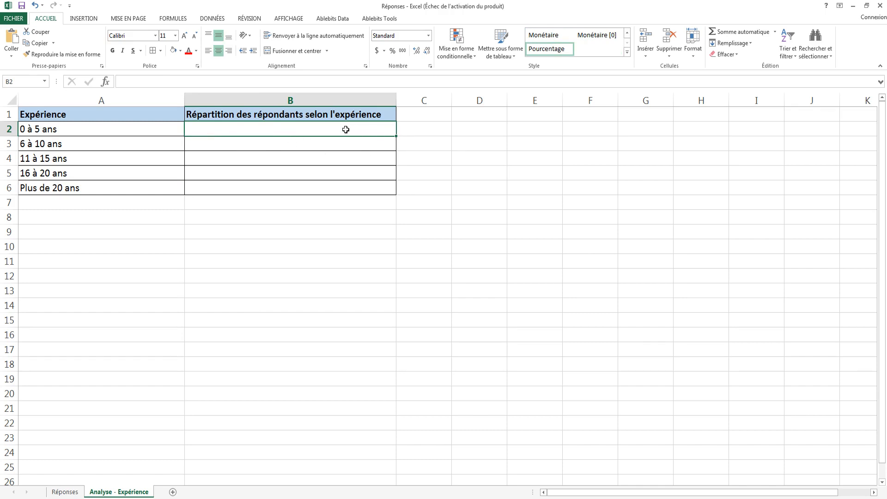
pyautogui.moveTo(346, 129); pyautogui.dragTo(342, 190)
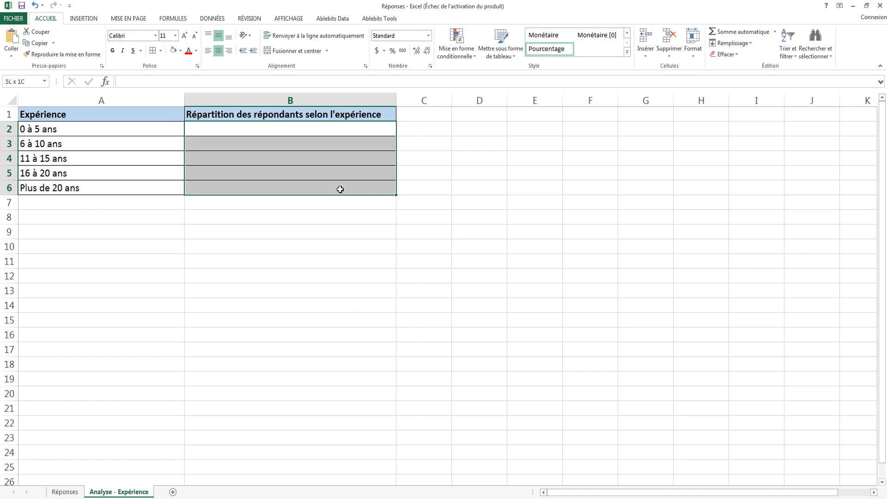
pyautogui.click(392, 50)
# Enter the formula =NB.SI(expérience,A2)/18 in B2 to compute the share of respondents with 0 à 5 ans.
pyautogui.click(276, 127)
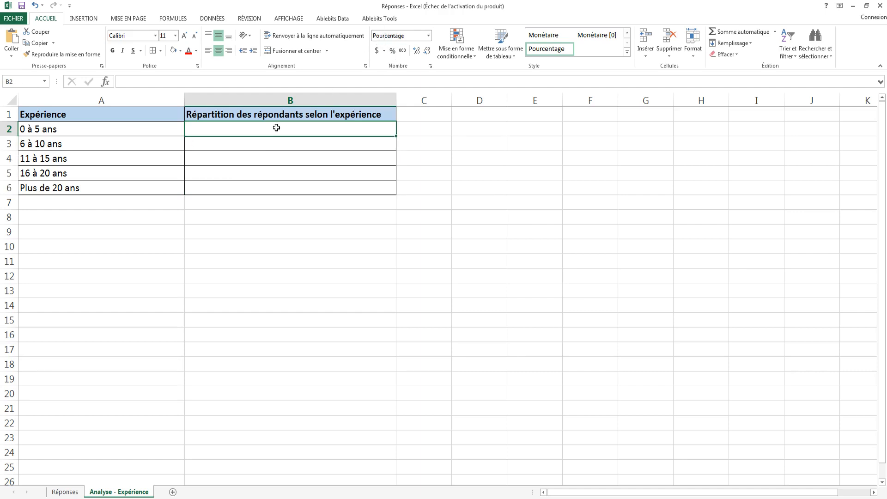
pyautogui.write('=NB.SI(expérience,A2)/18')
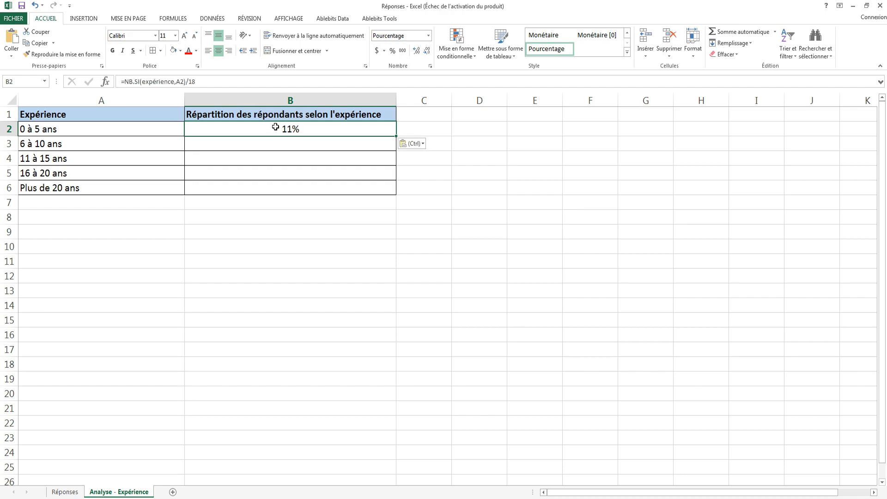
pyautogui.press('ctrl')
pyautogui.press('Escape')
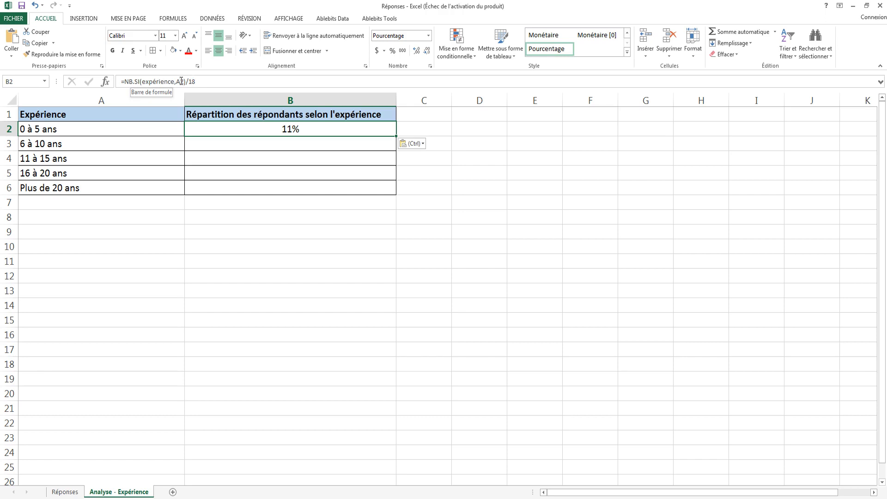
pyautogui.doubleClick(193, 81)
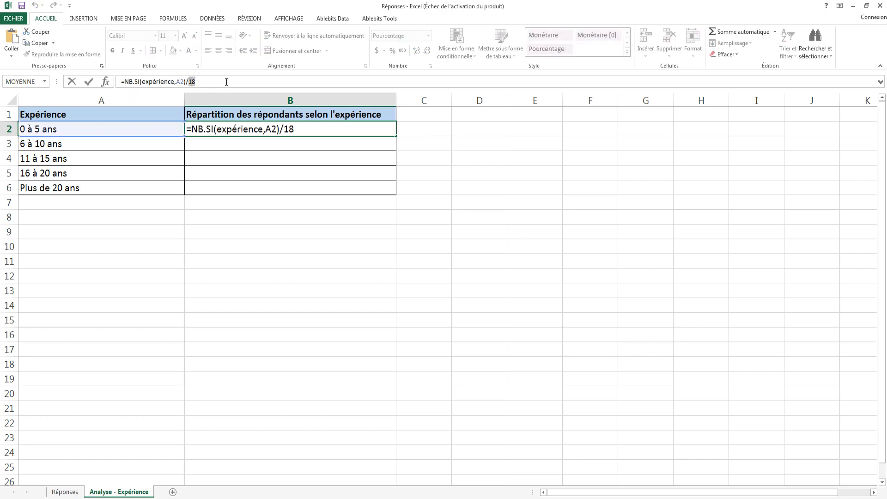
pyautogui.click(202, 82)
pyautogui.press('Return')
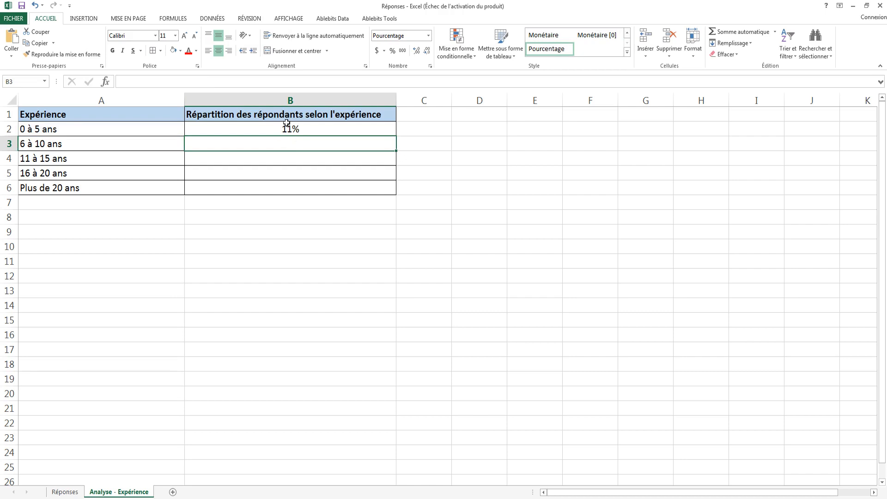
# Copy the B2 formula down through B6 for the remaining experience categories.
pyautogui.click(309, 131)
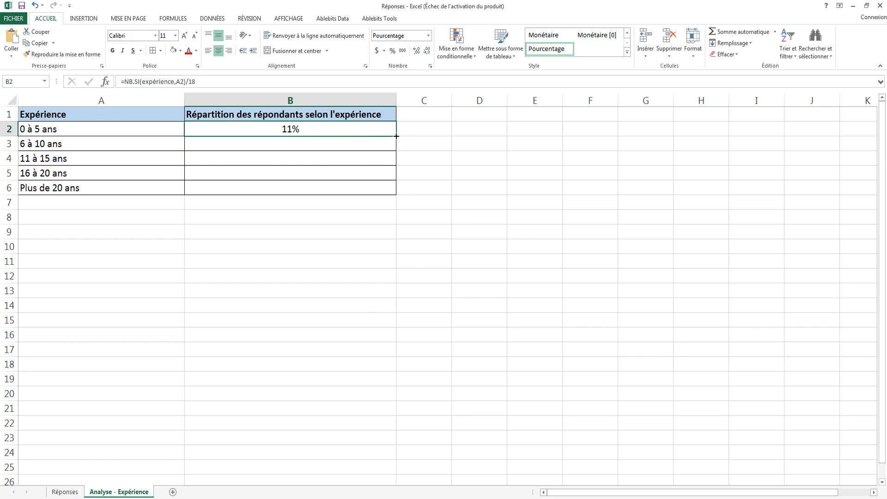
pyautogui.moveTo(396, 136); pyautogui.dragTo(392, 193)
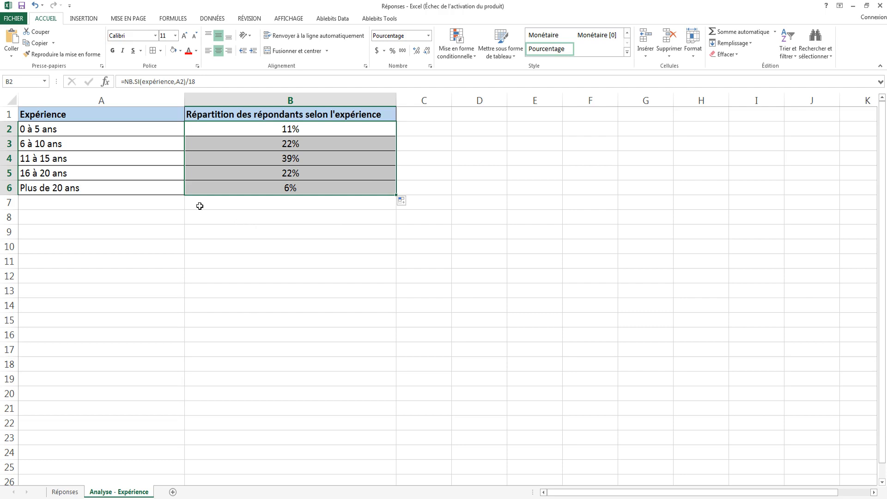
pyautogui.click(78, 115)
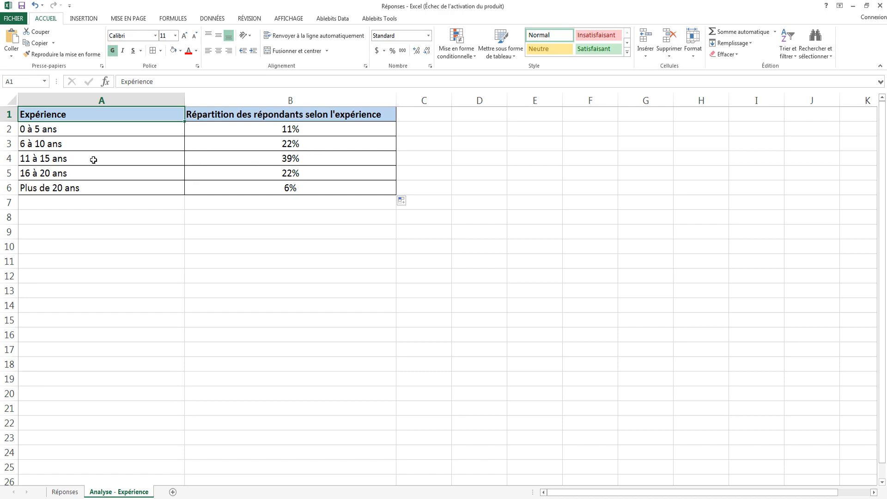
# Insert a 2D pie chart from the experience distribution table A1:B6 and place it just below the table.
pyautogui.moveTo(93, 160); pyautogui.dragTo(264, 163)
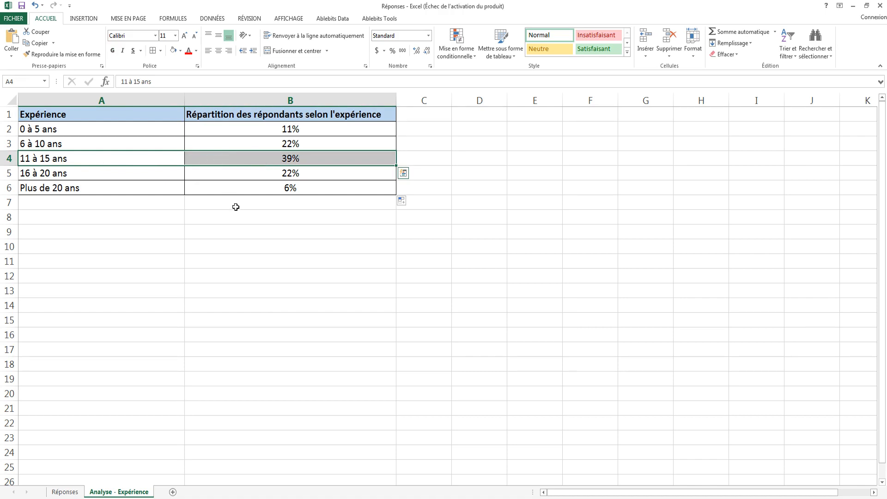
pyautogui.click(68, 115)
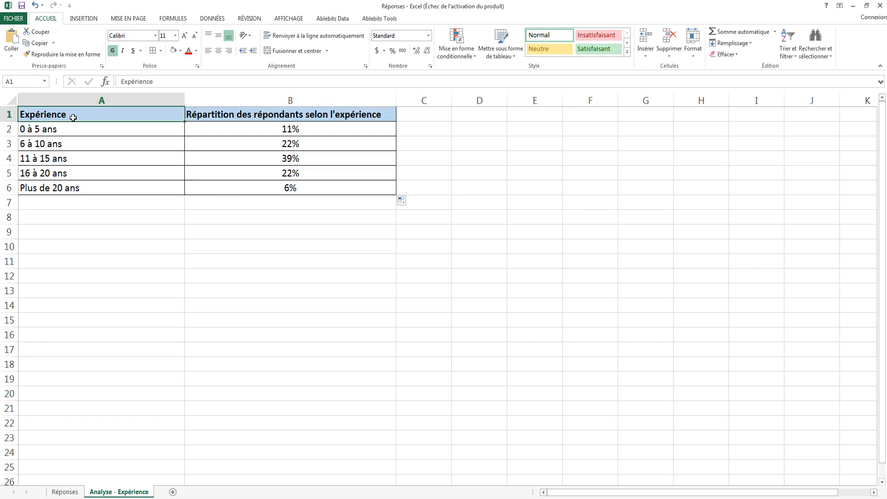
pyautogui.hotkey('ctrl', 'a')
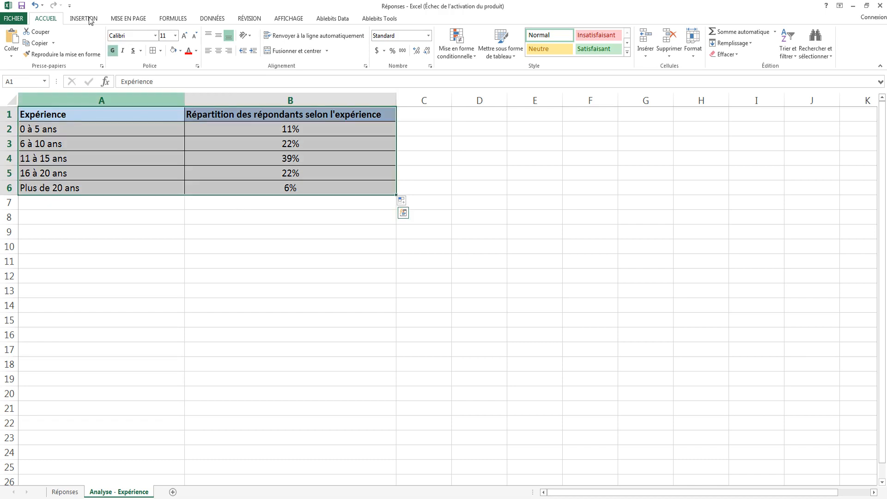
pyautogui.click(83, 20)
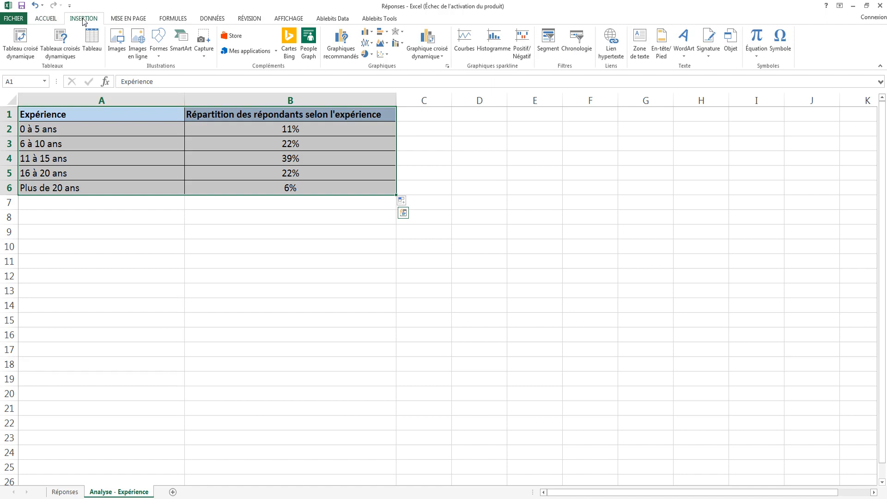
pyautogui.click(368, 54)
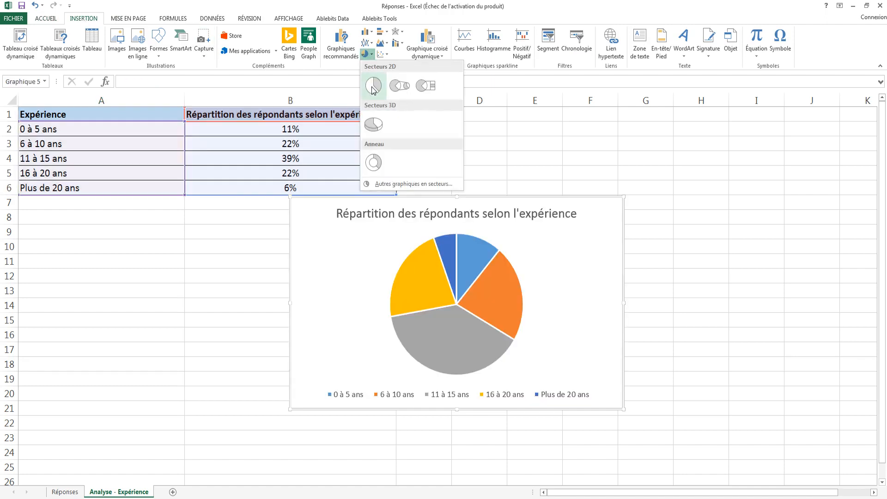
pyautogui.click(373, 85)
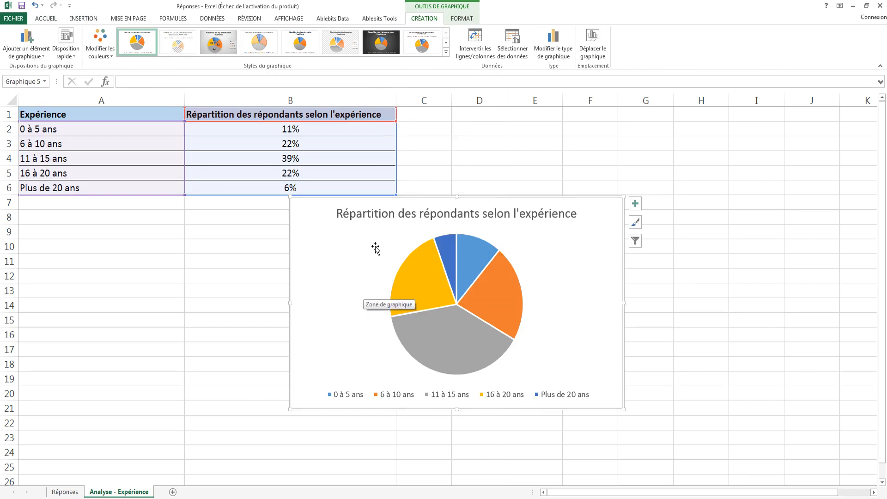
pyautogui.moveTo(375, 248)
pyautogui.mouseDown()
pyautogui.moveTo(359, 259)
pyautogui.moveTo(257, 263)
pyautogui.moveTo(168, 256)
pyautogui.mouseUp()
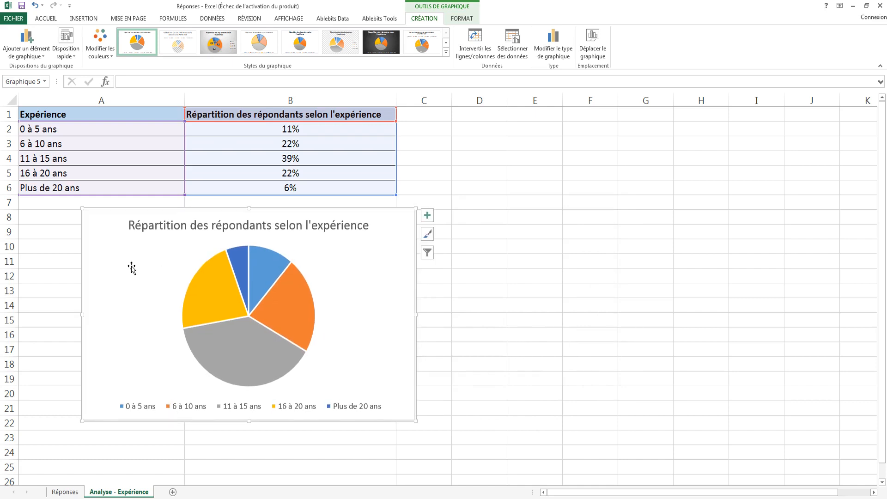
# Add outside-edge (Bord extérieur) data labels to the pie chart and set its legend position to Droite.
pyautogui.click(41, 54)
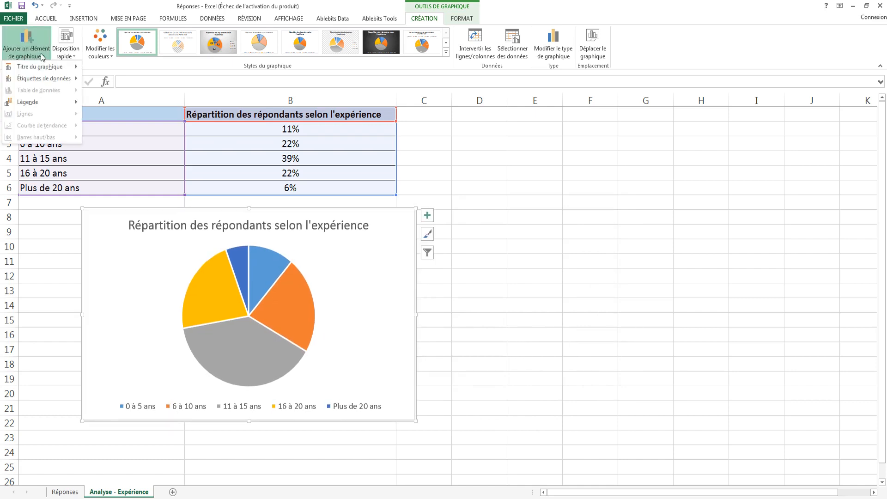
pyautogui.moveTo(45, 81)
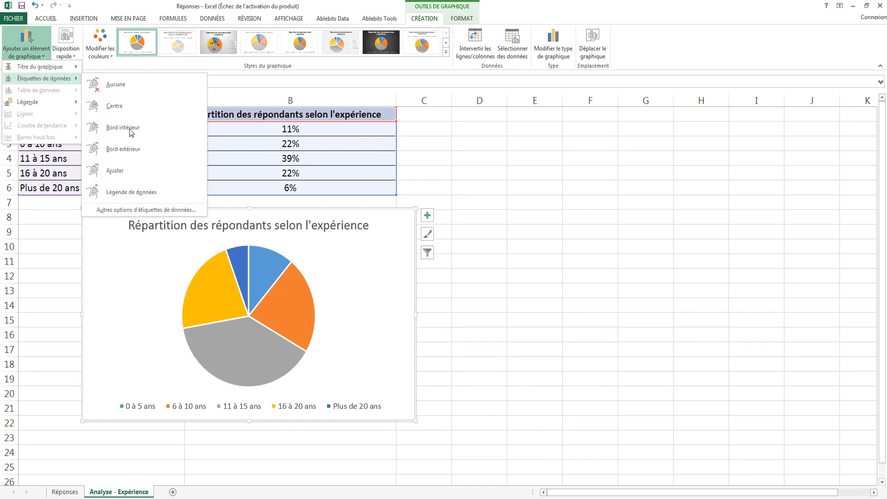
pyautogui.click(130, 147)
pyautogui.click(38, 55)
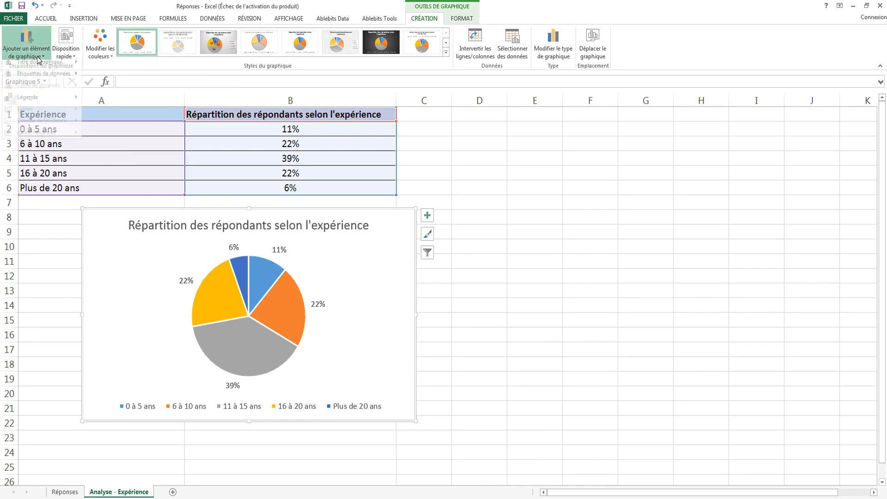
pyautogui.moveTo(48, 109)
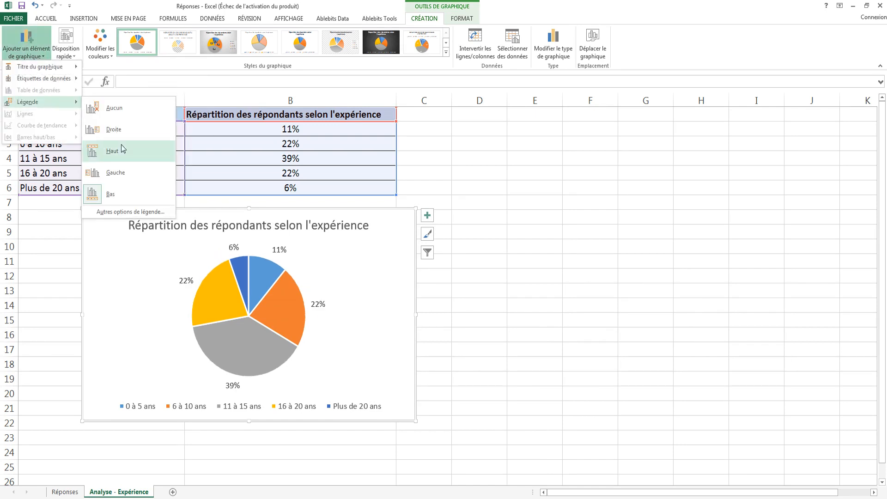
pyautogui.click(119, 131)
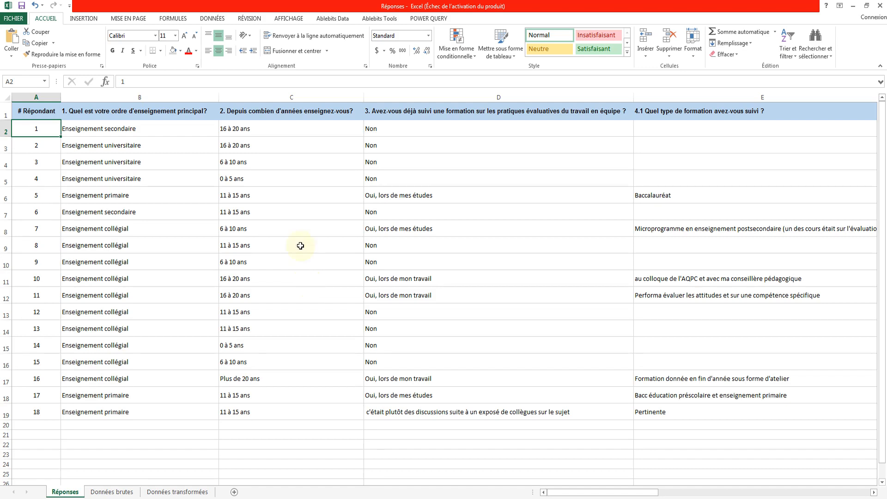
# Review the teaching-experience answers (question 2) and the evaluation-type answers (question 7) on the Réponses sheet.
pyautogui.click(298, 95)
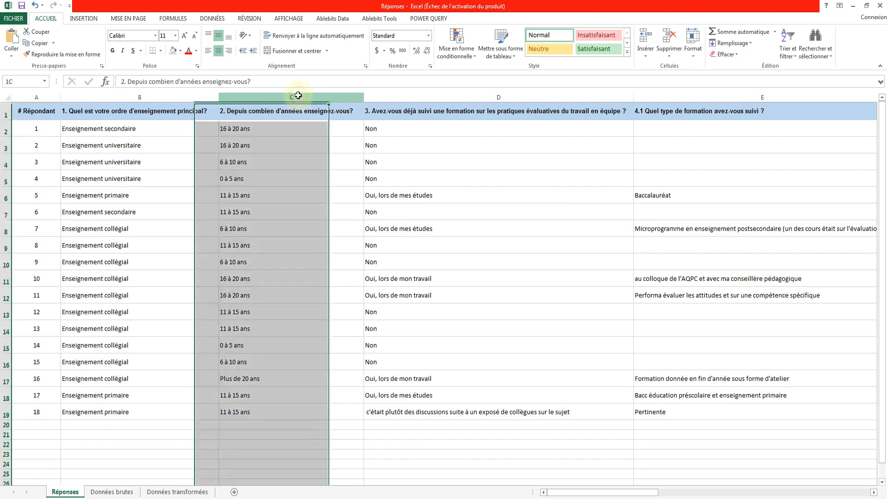
pyautogui.click(783, 492)
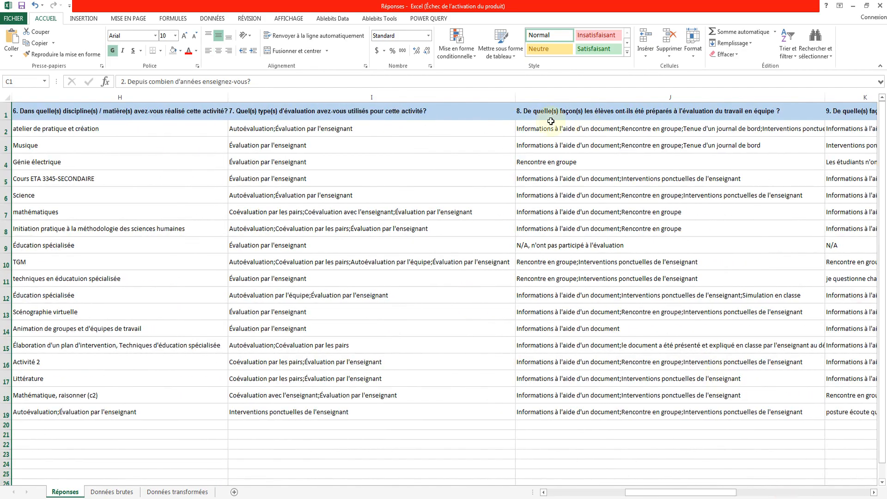
pyautogui.click(444, 94)
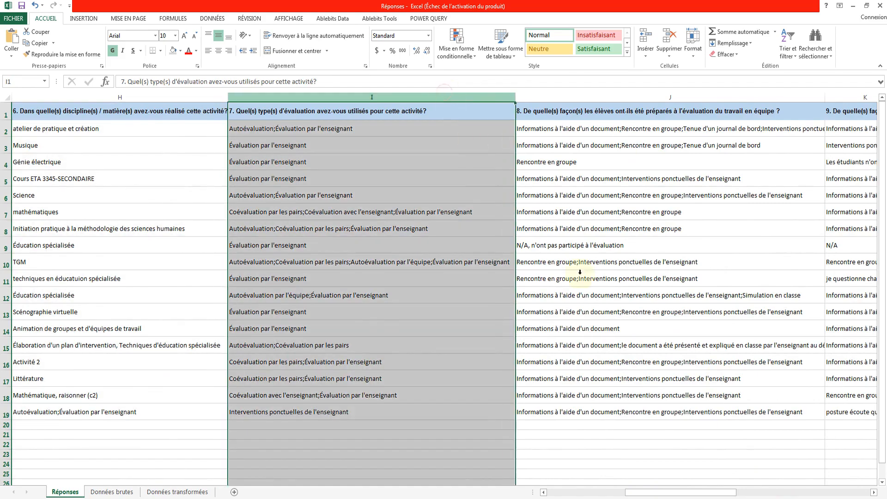
pyautogui.click(568, 493)
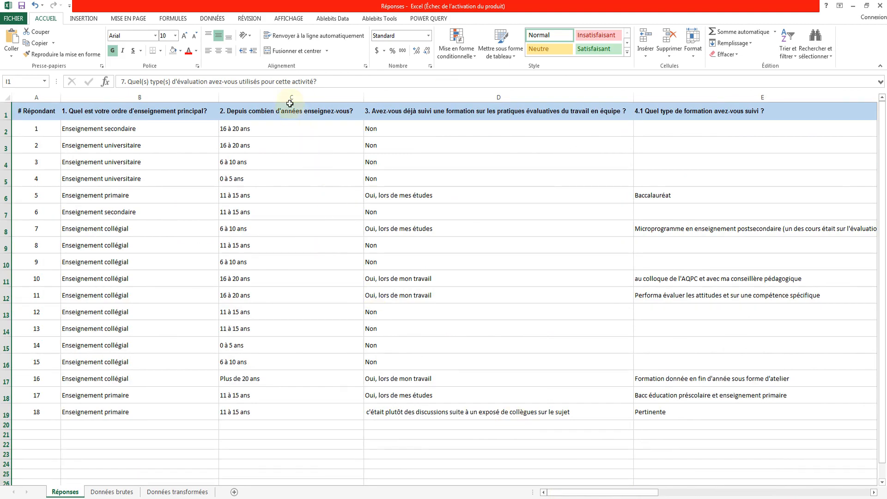
pyautogui.click(285, 97)
# Switch to the Données brutes sheet and examine the Méthode cells that combine several evaluation methods separated by semicolons.
pyautogui.click(112, 492)
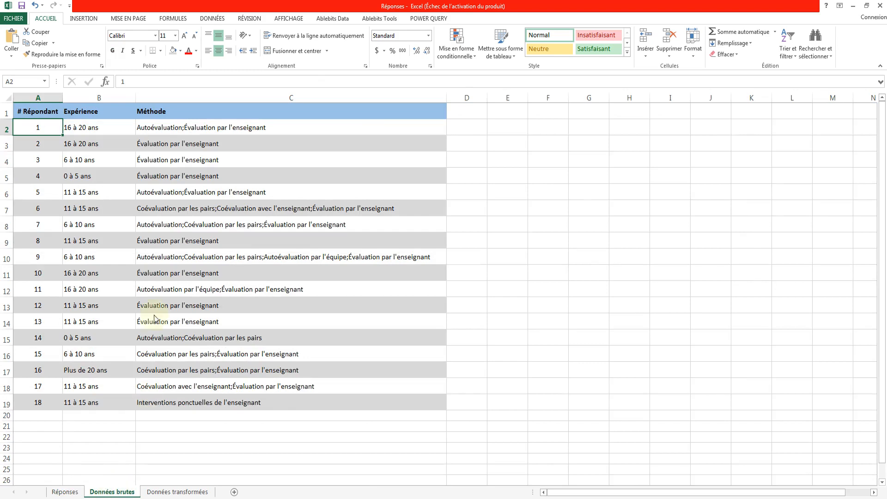
pyautogui.click(164, 130)
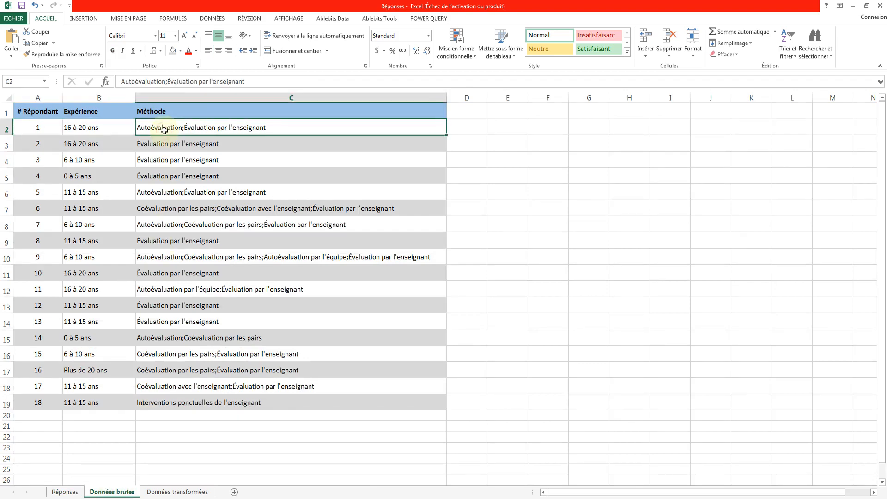
pyautogui.click(185, 194)
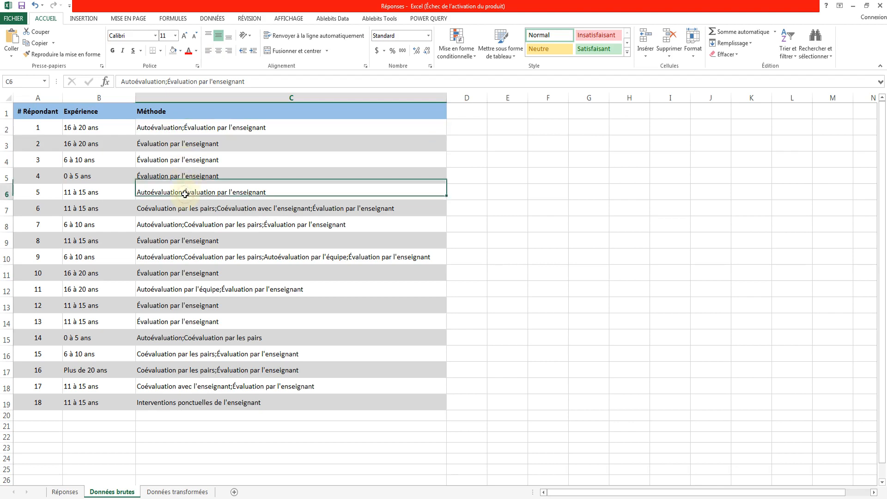
pyautogui.click(194, 209)
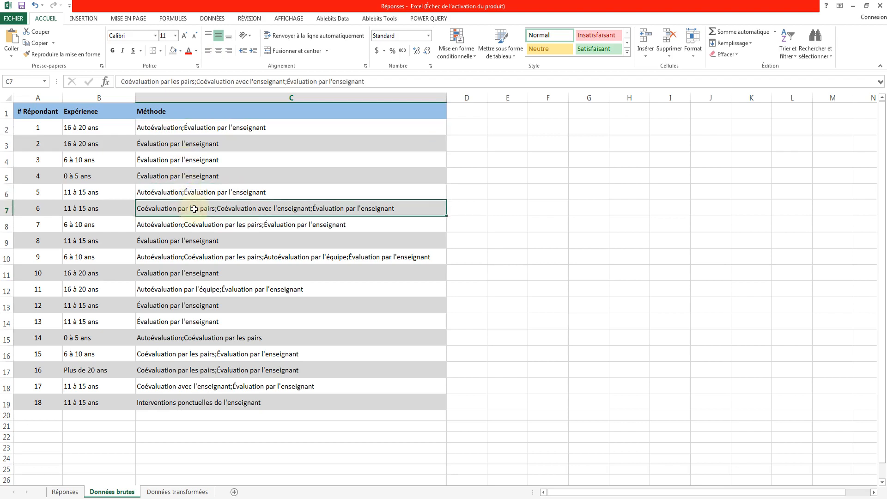
pyautogui.click(192, 225)
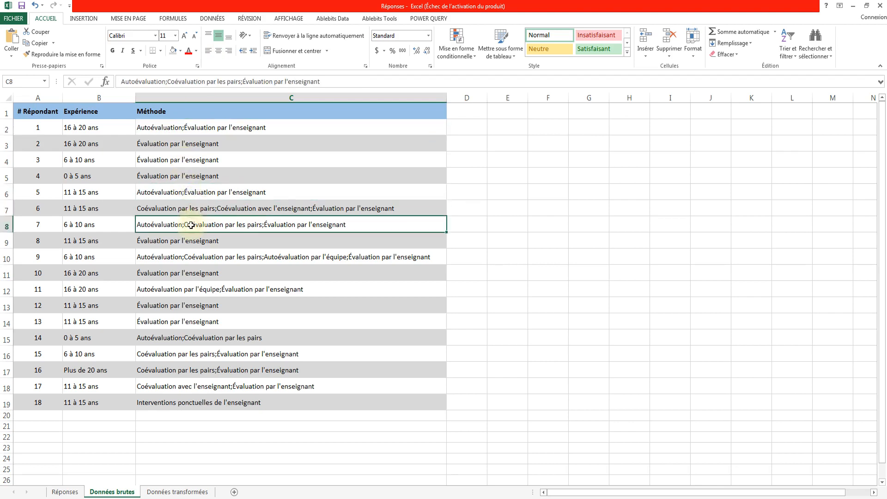
pyautogui.click(187, 256)
pyautogui.click(183, 290)
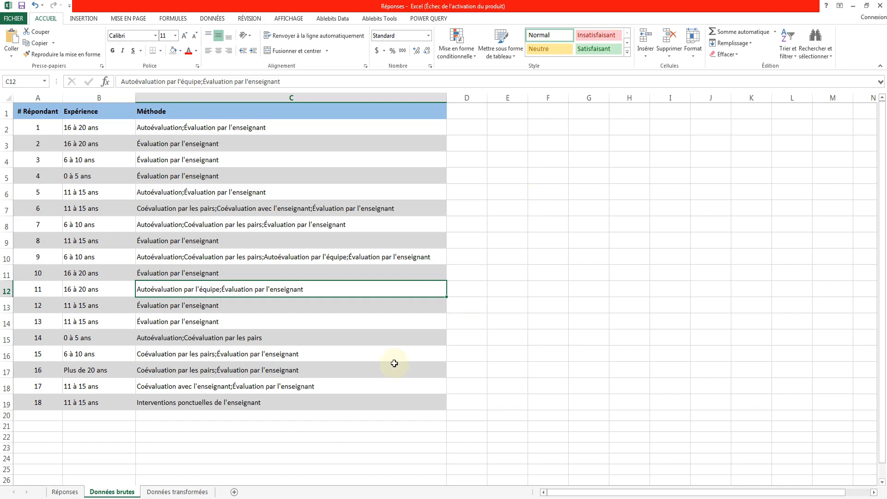
# Switch to the Données transformées sheet and examine how each respondent's methods are split into separate rows, along with the Expérience values.
pyautogui.click(177, 492)
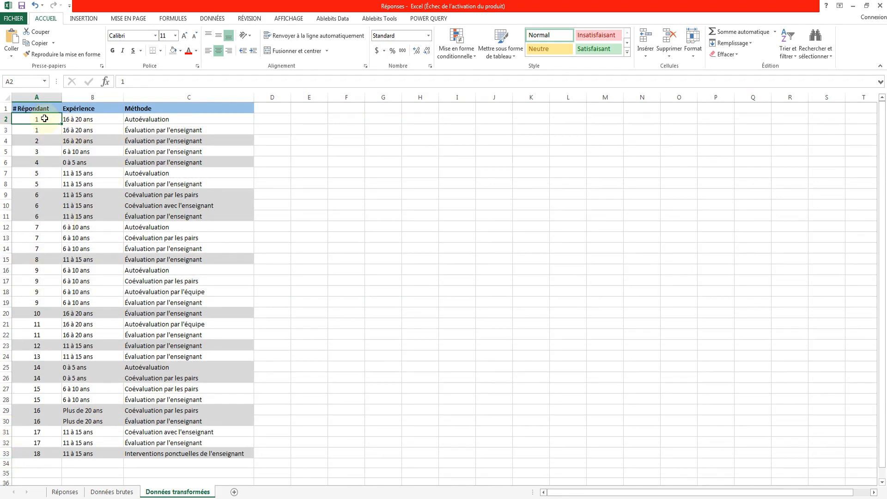
pyautogui.moveTo(45, 119); pyautogui.dragTo(177, 131)
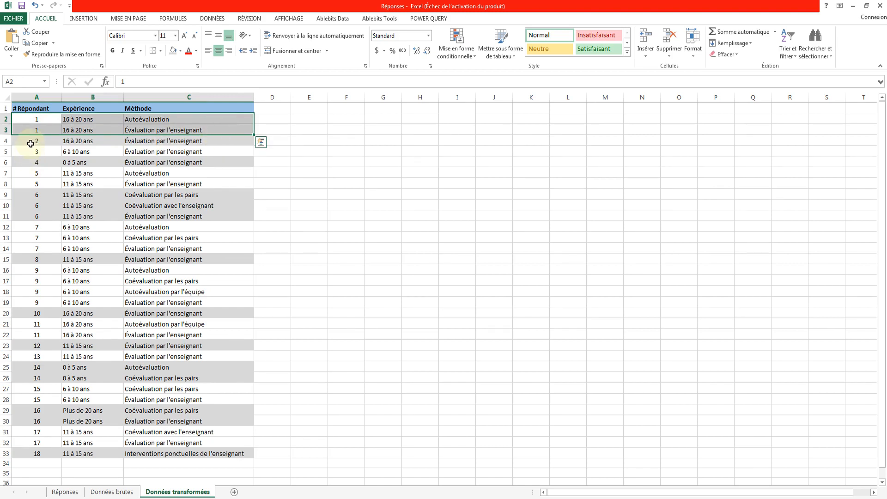
pyautogui.moveTo(32, 141); pyautogui.dragTo(148, 143)
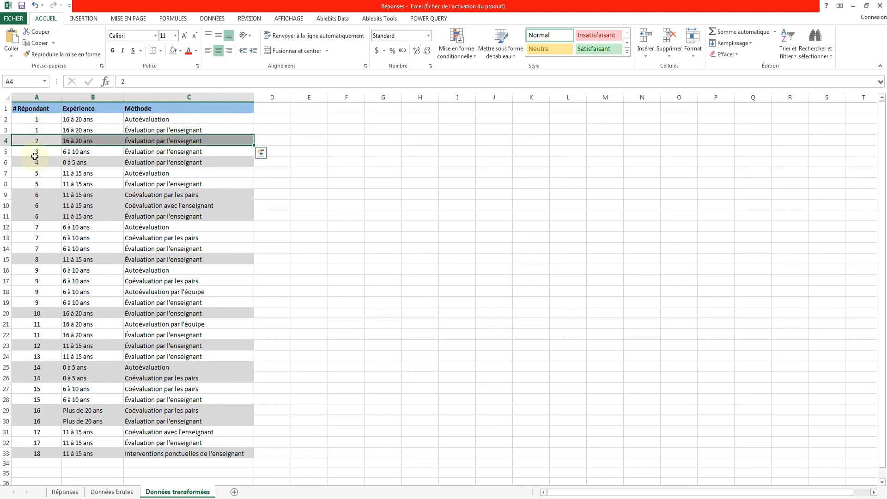
pyautogui.moveTo(39, 152); pyautogui.dragTo(139, 152)
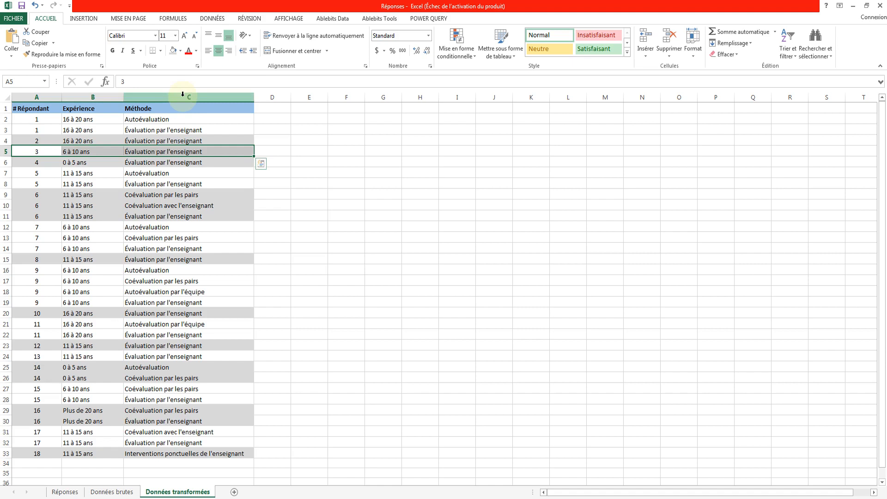
pyautogui.click(97, 131)
pyautogui.click(93, 151)
pyautogui.click(93, 161)
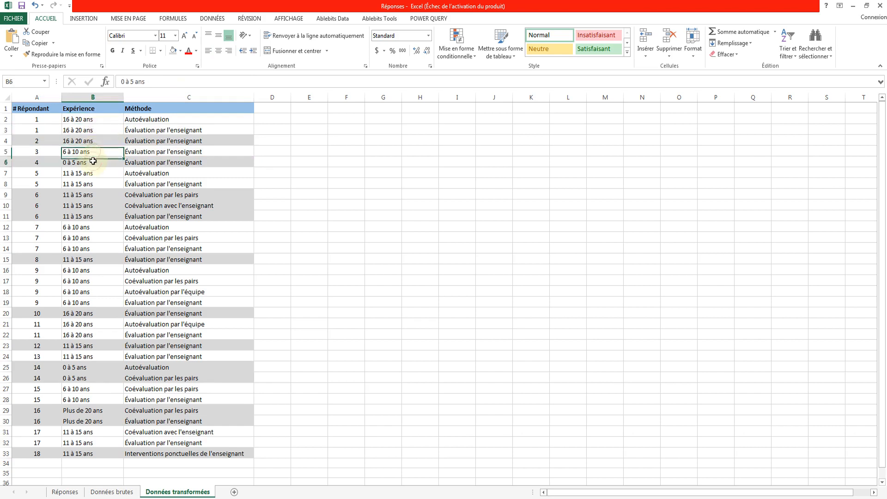
# Insert a new column before Méthode and give it the header Statut.
pyautogui.click(153, 95)
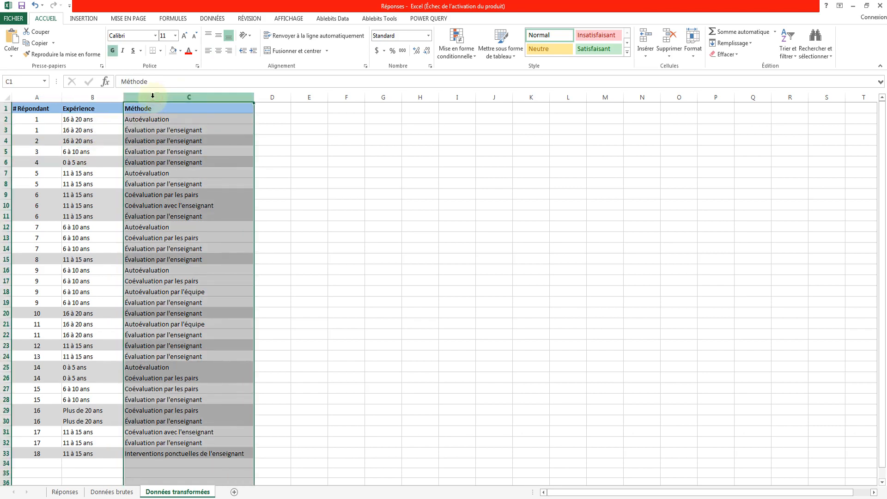
pyautogui.click(646, 39)
pyautogui.click(135, 108)
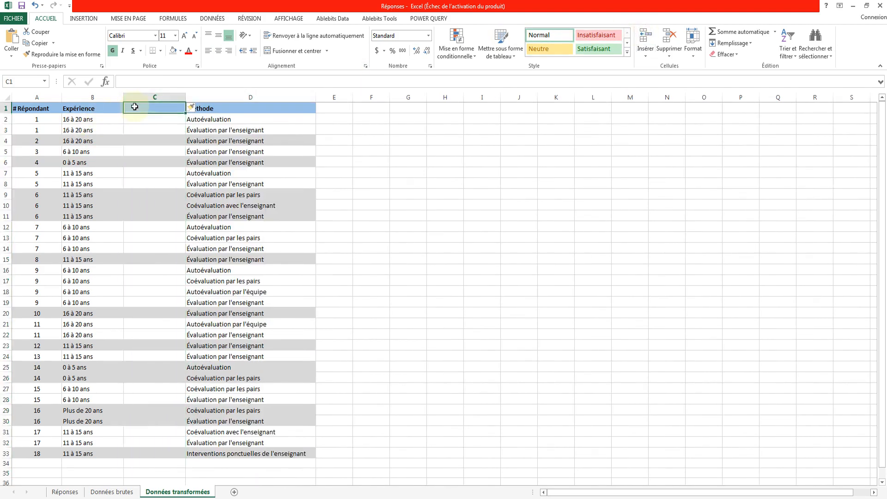
pyautogui.write('Statut')
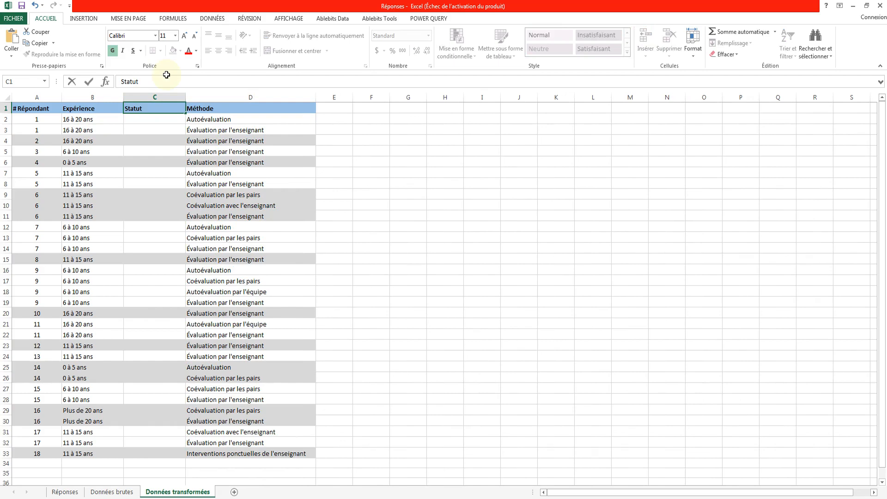
pyautogui.press('Return')
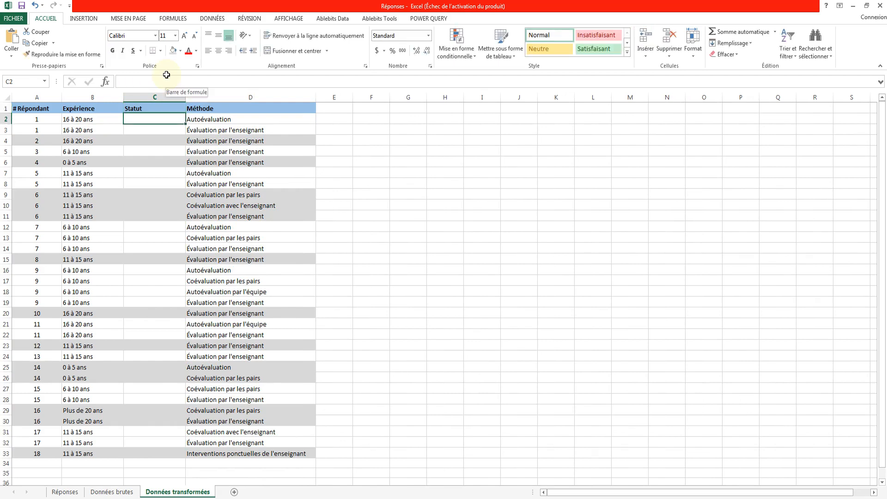
# Enter =SI(OU(B2="0 à 5 ans", B2="6 à 10 ans"),"Débutant", "Expérimenté") in C2 and copy it down through C33.
pyautogui.write('=SI(OU(B2="0 à 5 ans", B2="6 à 10 ans"),"Débutant", "Expérimenté")')
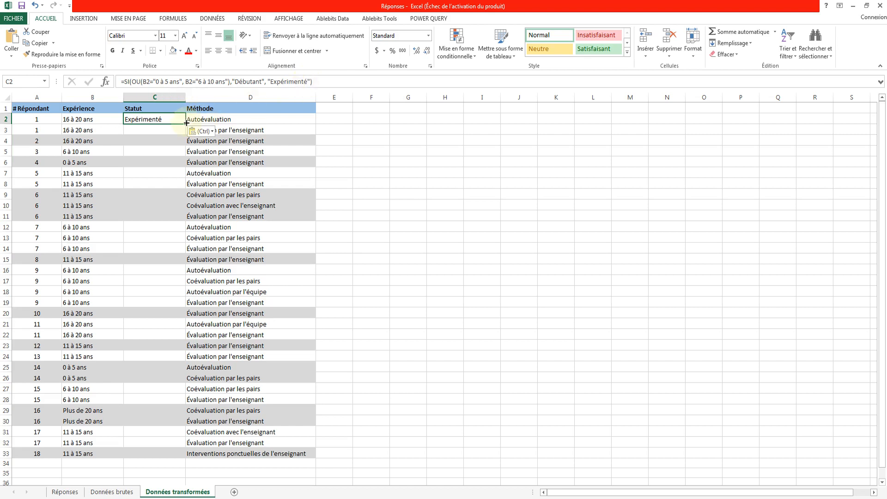
pyautogui.moveTo(187, 123); pyautogui.dragTo(185, 457)
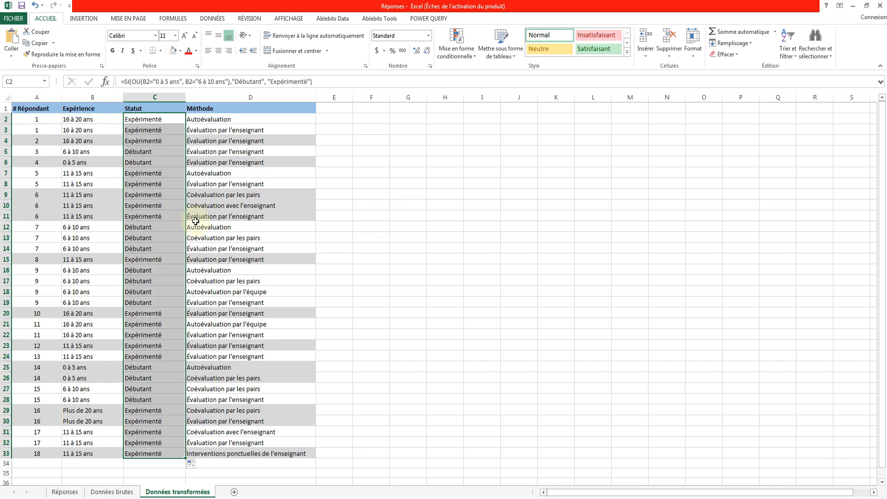
# Create a pivot table on a new worksheet from the Données transformées range A1:D33.
pyautogui.click(99, 229)
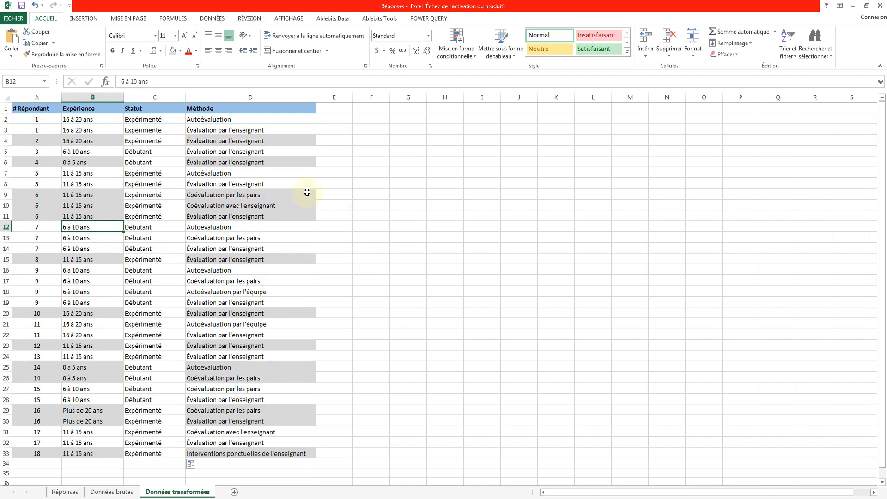
pyautogui.click(79, 20)
pyautogui.click(21, 49)
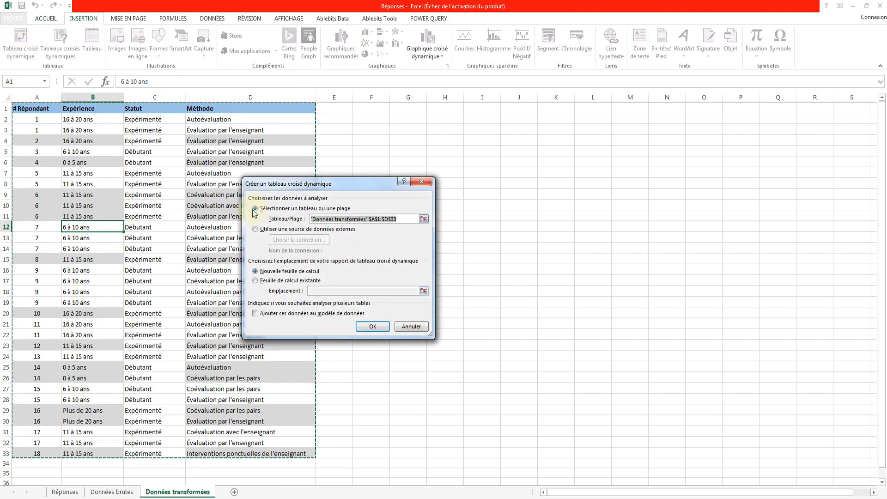
pyautogui.click(373, 326)
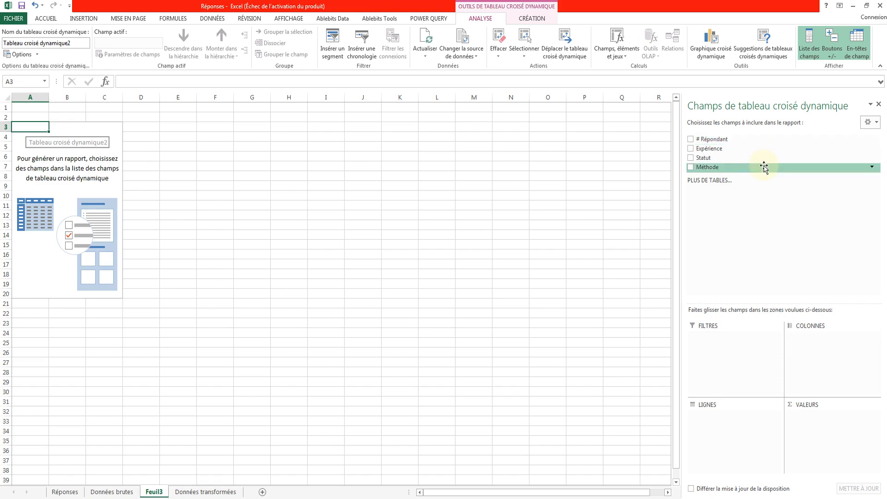
# Lay out the pivot table with Méthode as rows, Statut as columns and # Répondant as values.
pyautogui.moveTo(764, 167); pyautogui.dragTo(728, 423)
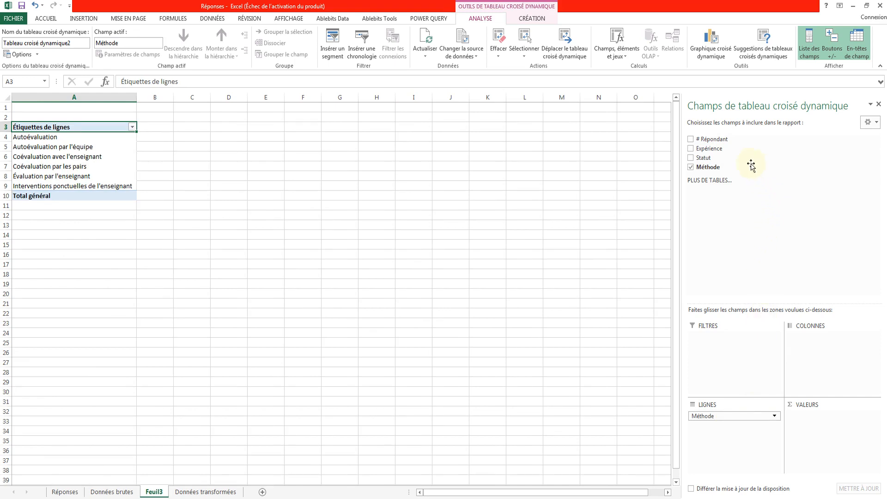
pyautogui.moveTo(749, 159); pyautogui.dragTo(810, 364)
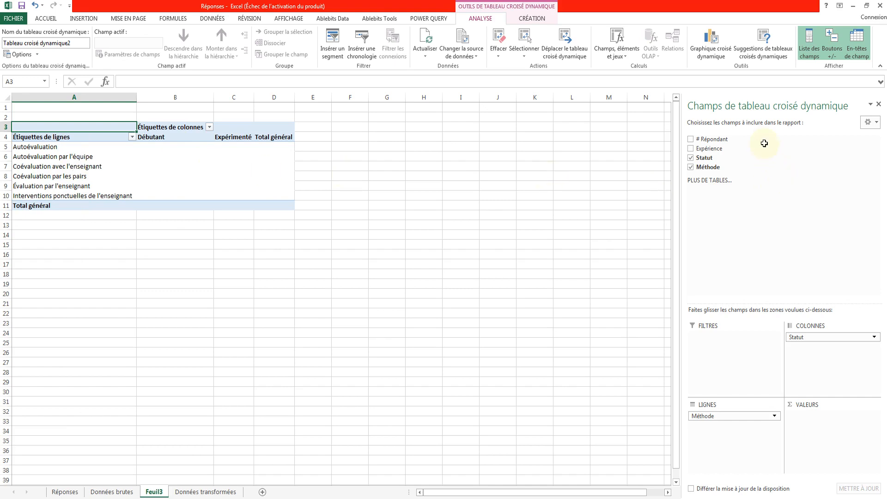
pyautogui.moveTo(767, 140); pyautogui.dragTo(807, 428)
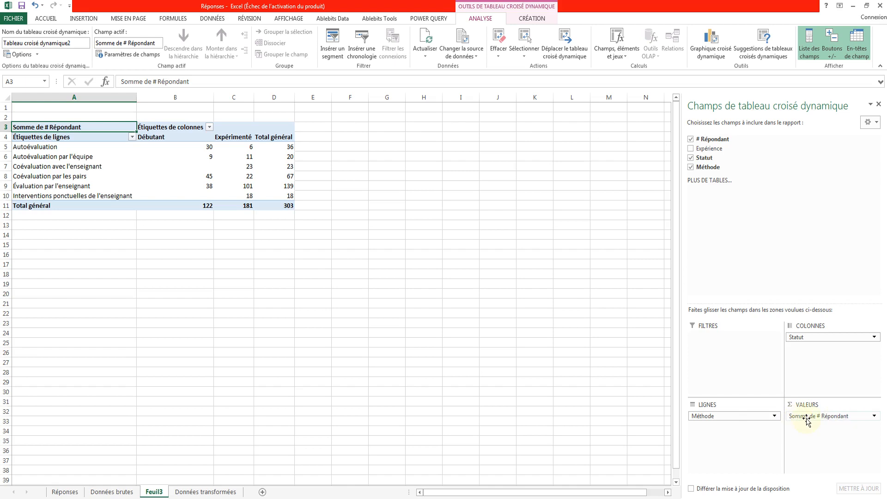
# Change the summary calculation of the # Répondant value field to Nombre.
pyautogui.click(866, 417)
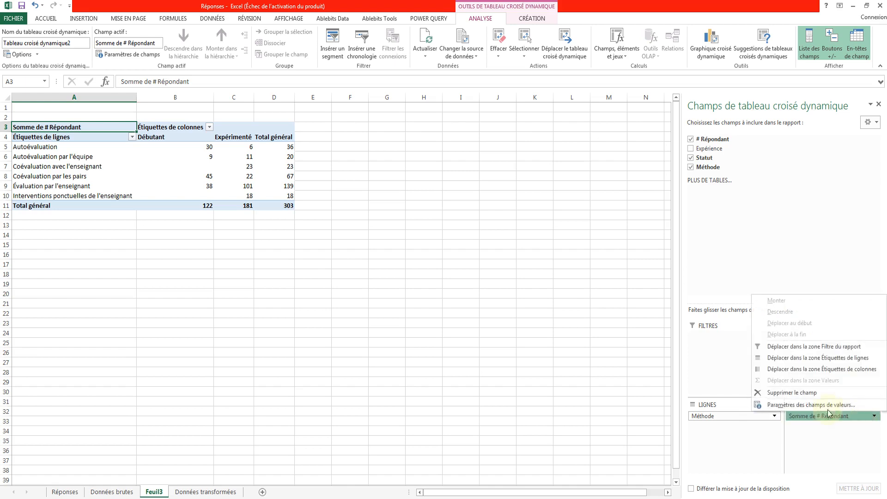
pyautogui.click(822, 409)
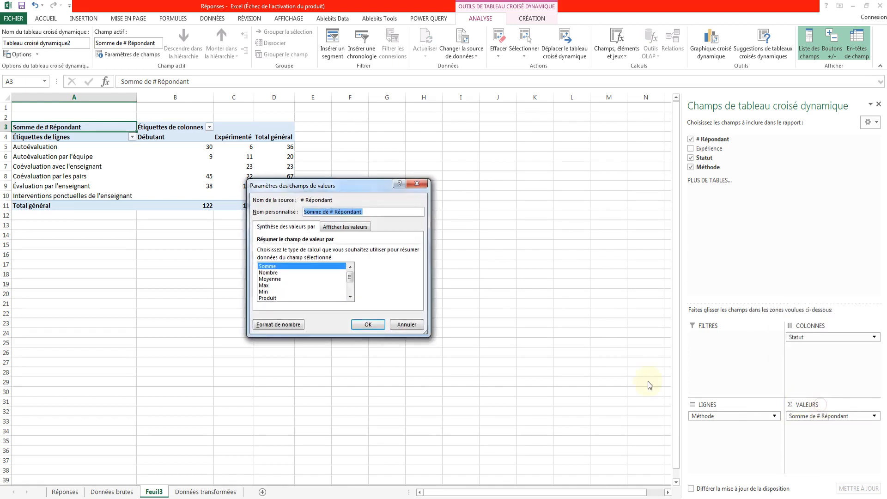
pyautogui.click(265, 273)
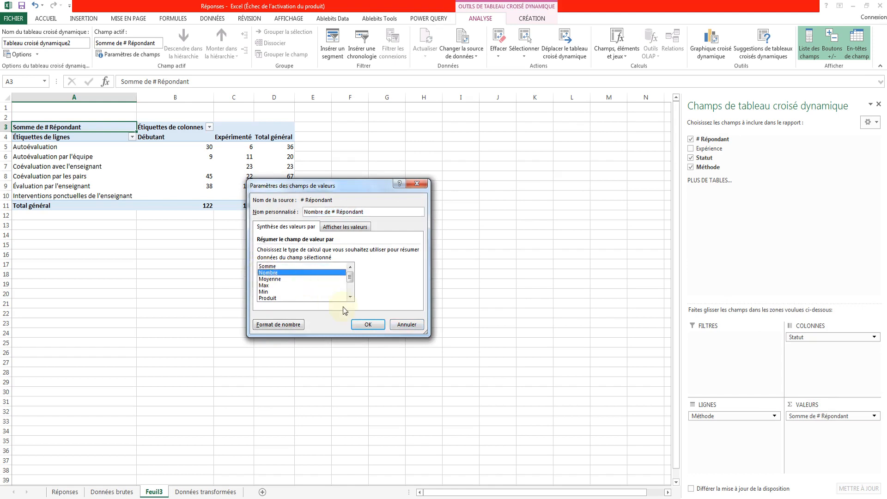
pyautogui.click(366, 325)
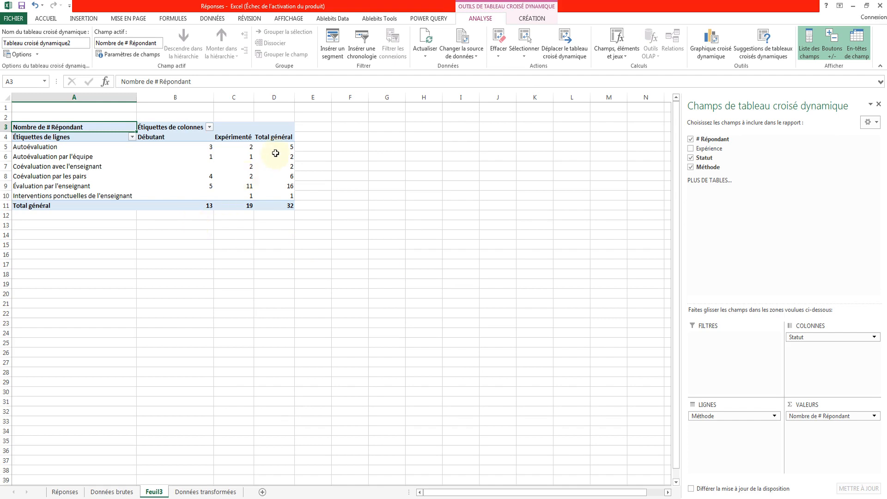
# Insert a clustered column pivot chart from the pivot table and enlarge it to about 7.5 inches wide by 4.8 inches high.
pyautogui.click(211, 148)
pyautogui.click(241, 147)
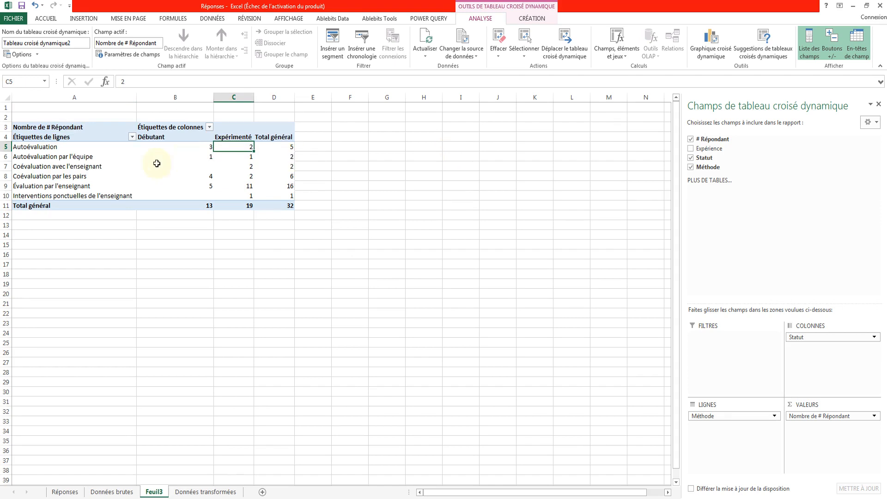
pyautogui.click(98, 167)
pyautogui.click(97, 157)
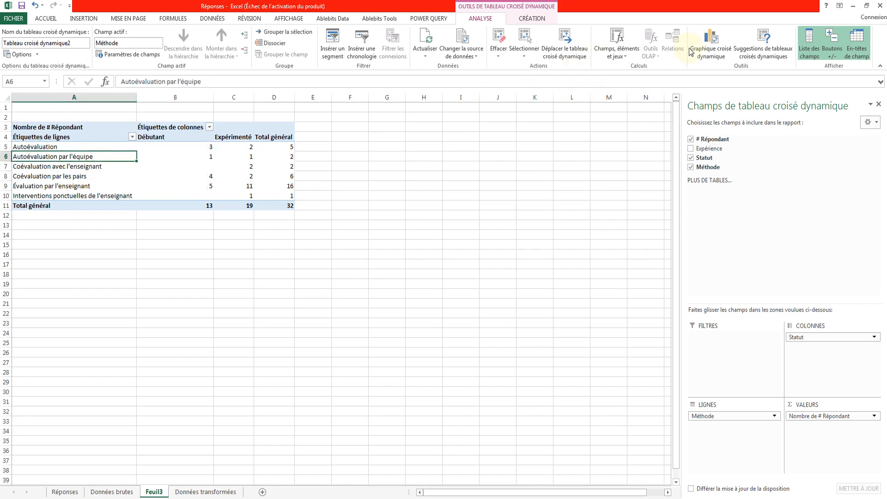
pyautogui.click(713, 56)
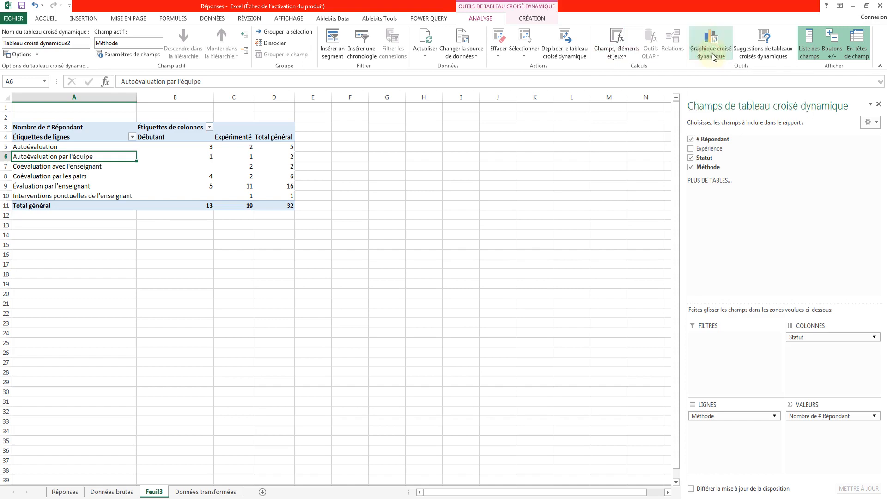
pyautogui.moveTo(491, 172)
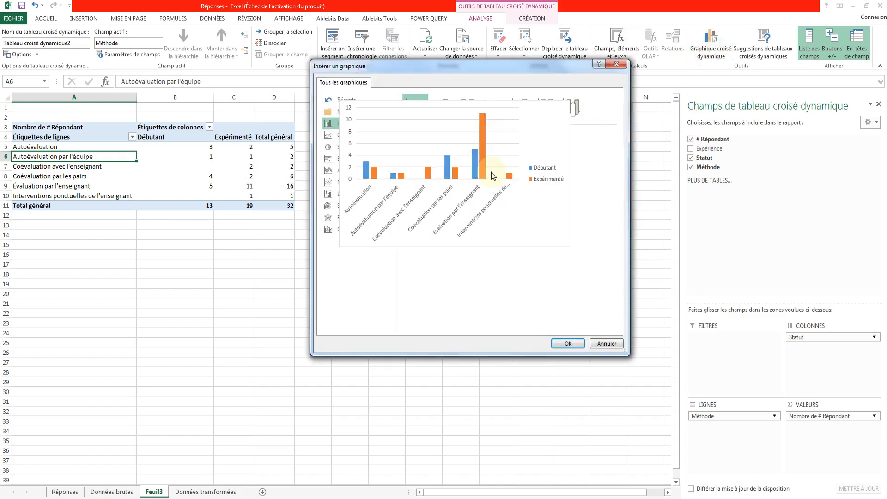
pyautogui.click(567, 343)
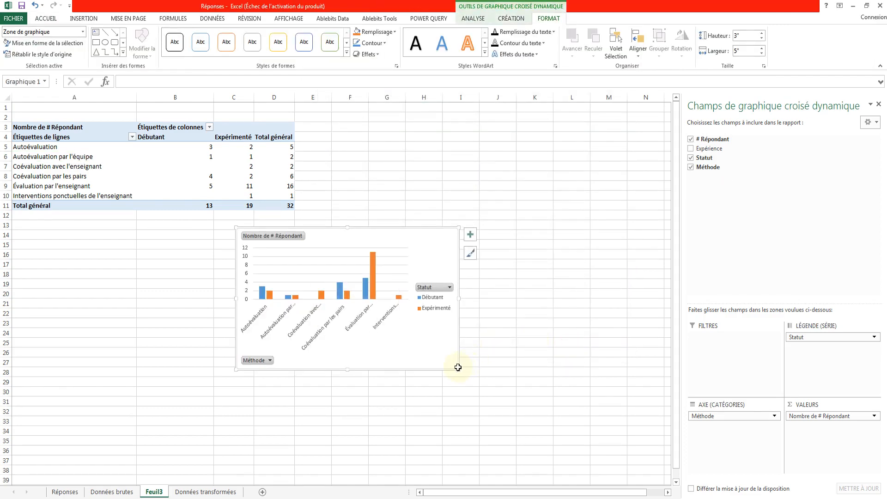
pyautogui.moveTo(458, 368); pyautogui.dragTo(569, 456)
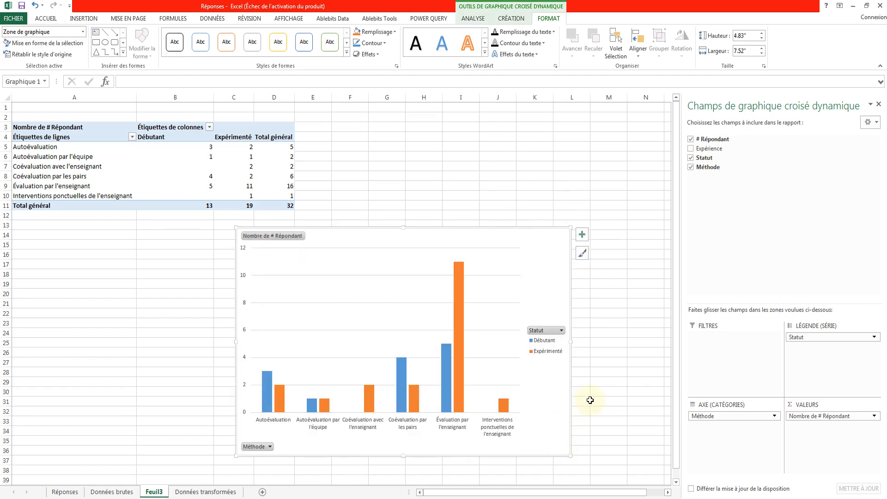
pyautogui.click(452, 426)
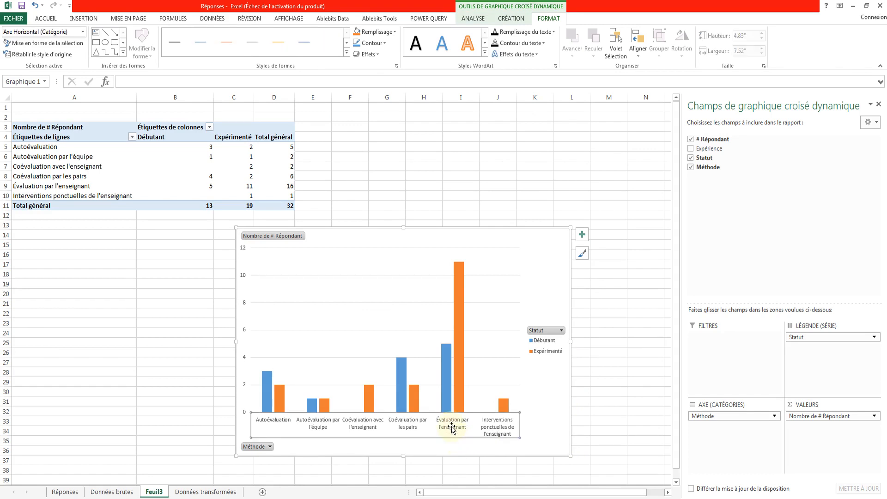